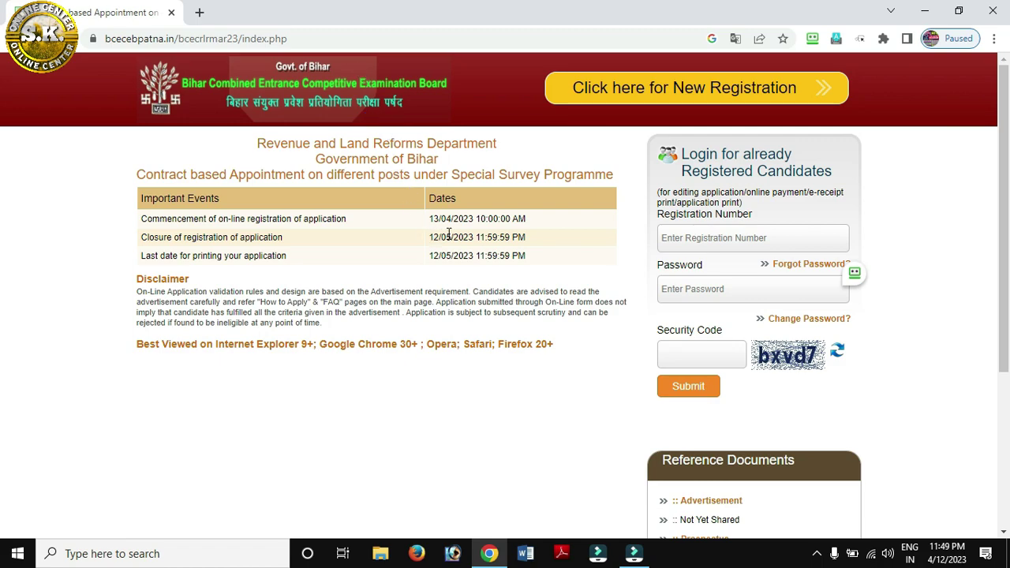
Check the registration start date and login fields, then begin a New Registration
drag(433, 218, 526, 222)
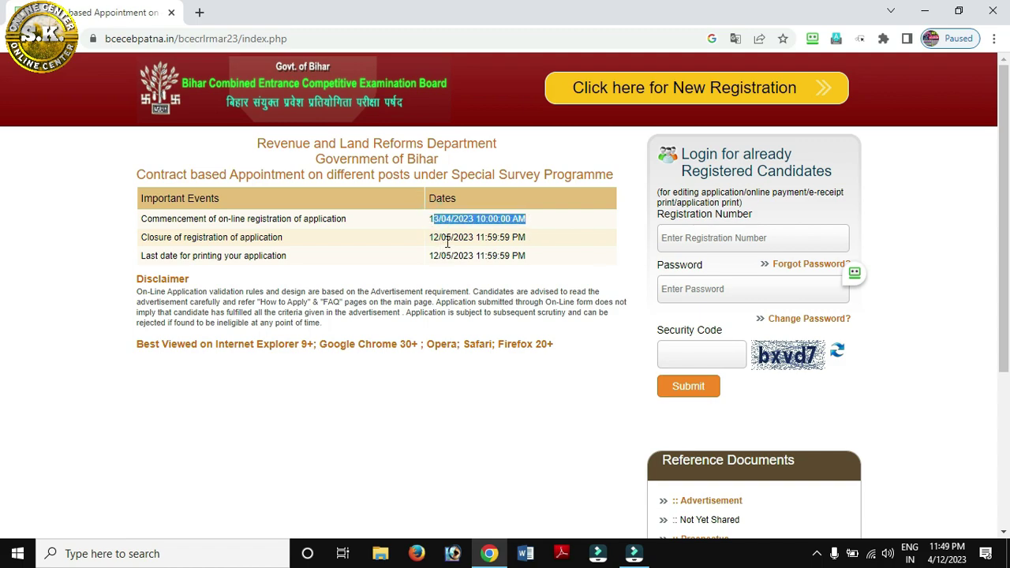
click(677, 240)
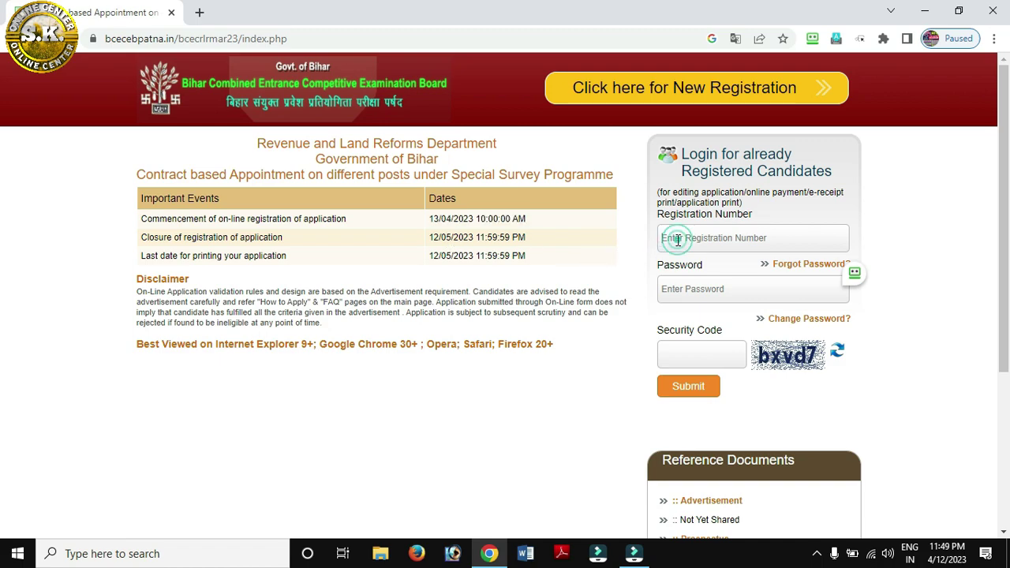
click(659, 284)
click(675, 353)
click(672, 93)
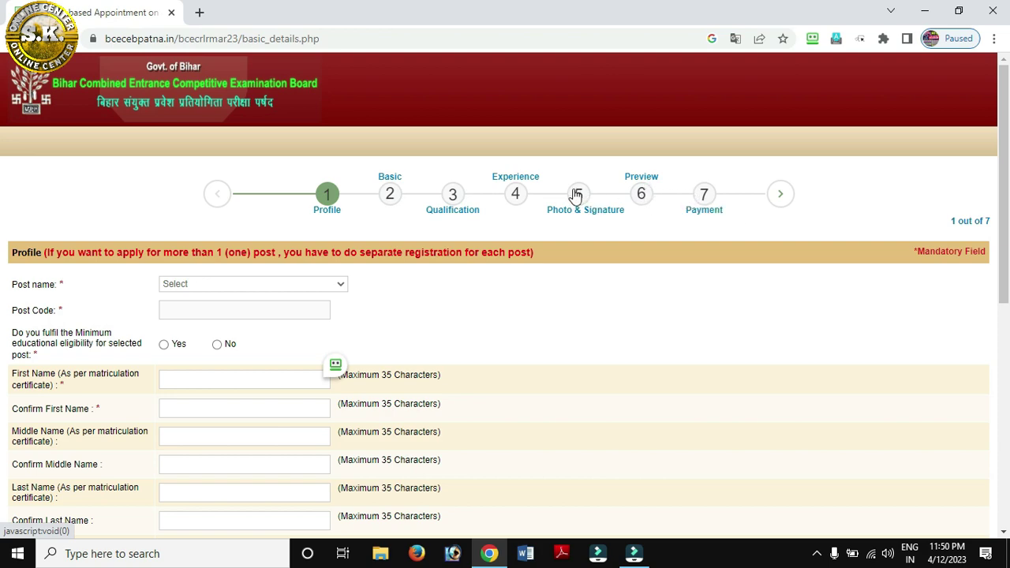
Choose the Special Survey Kanoongo post and confirm Yes for minimum educational eligibility
click(202, 286)
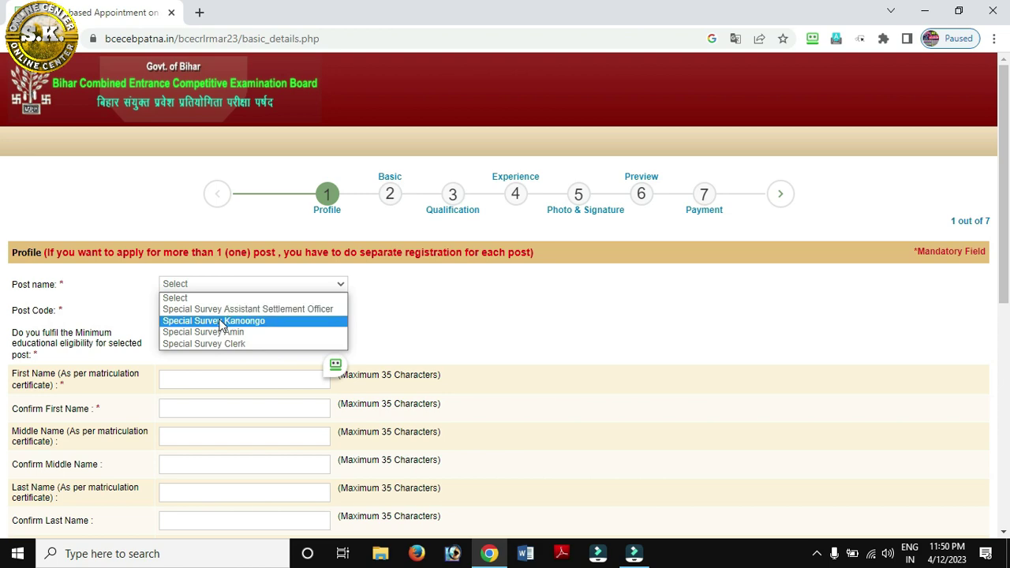
click(213, 322)
scroll(211, 315, down, 1)
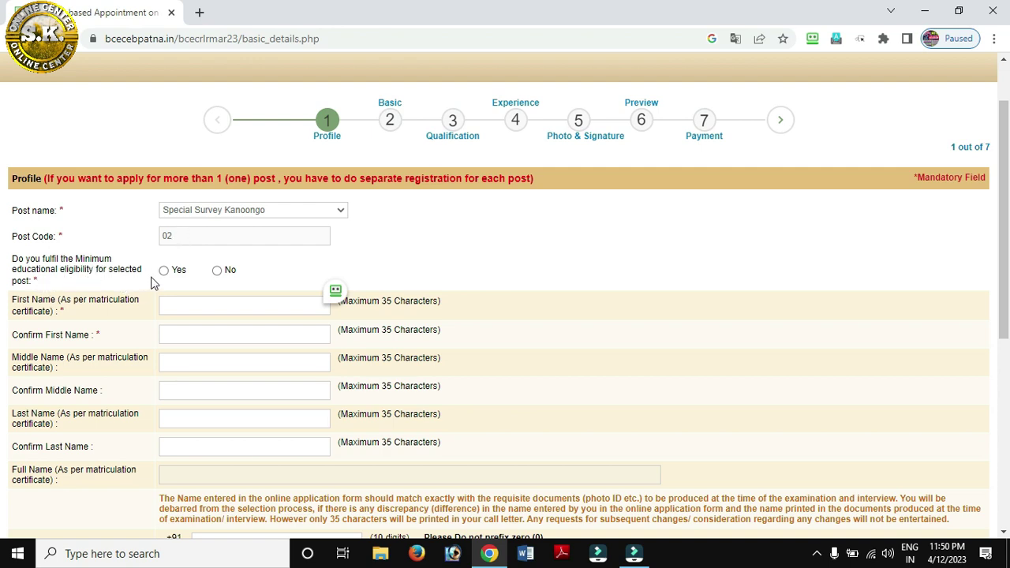
click(163, 270)
Enter and confirm the applicant's first, middle and last names
click(182, 306)
click(182, 334)
scroll(188, 335, down, 1)
click(190, 289)
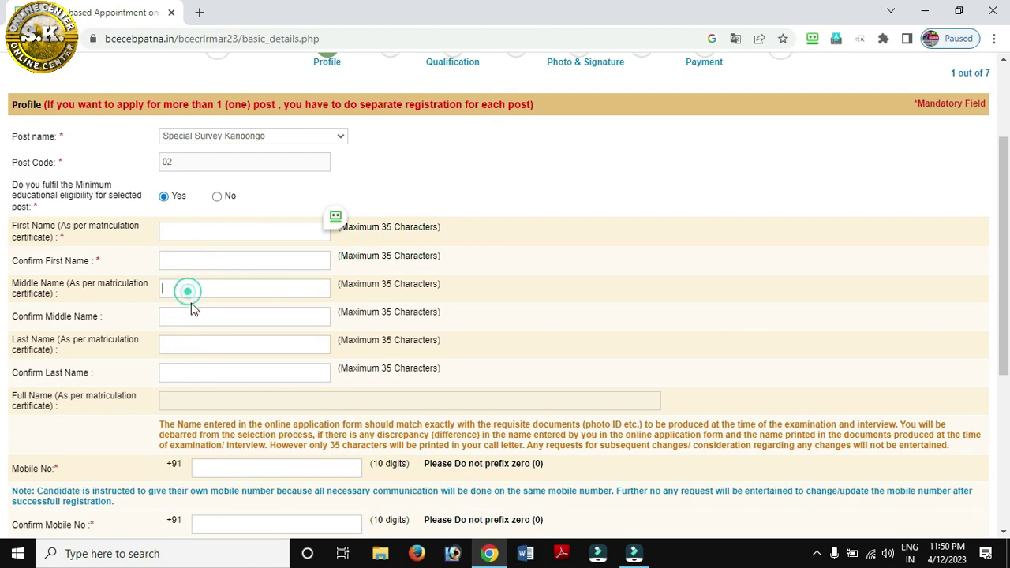
click(191, 317)
scroll(191, 316, down, 1)
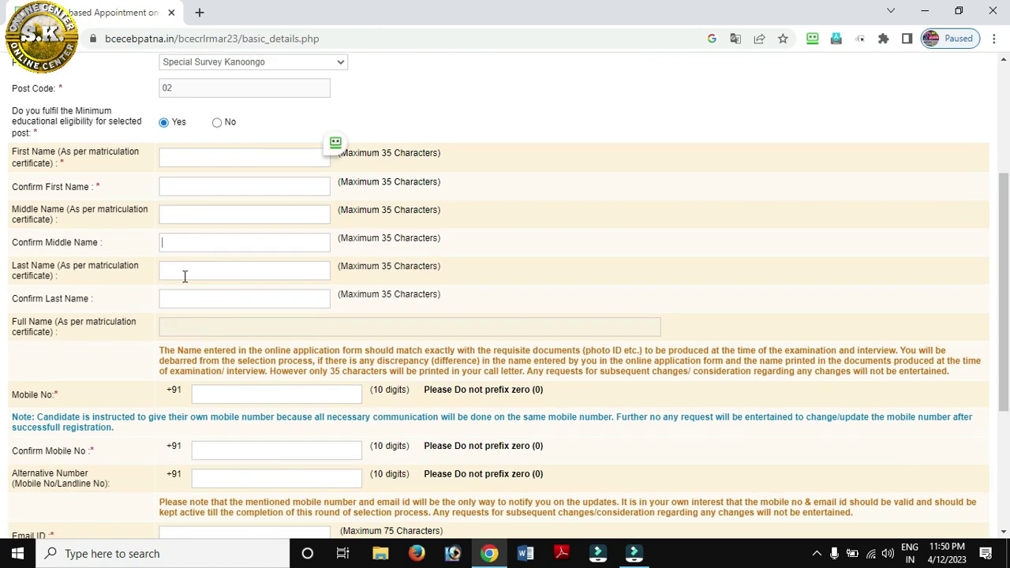
click(185, 273)
click(185, 306)
scroll(185, 305, down, 1)
scroll(190, 291, down, 1)
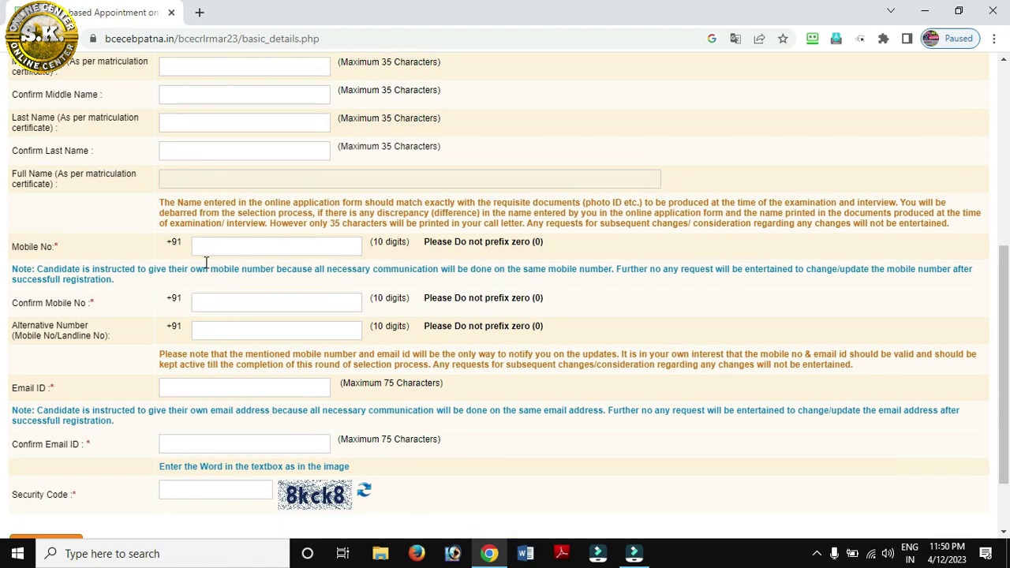
Enter and confirm the mobile number, alternate number, e-mail address and security code
click(208, 248)
click(211, 300)
click(213, 330)
scroll(213, 330, down, 1)
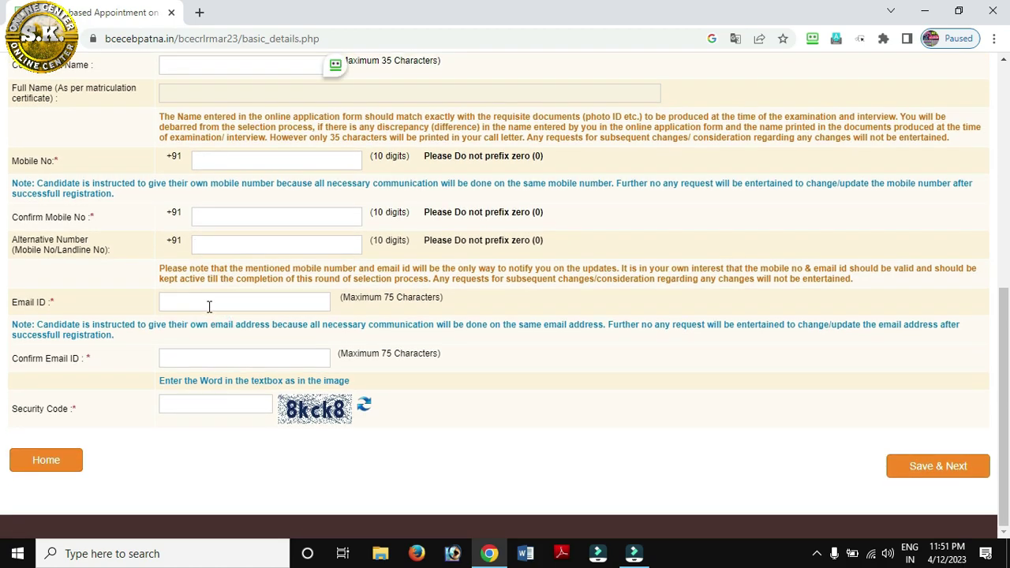
click(209, 304)
click(205, 362)
click(196, 405)
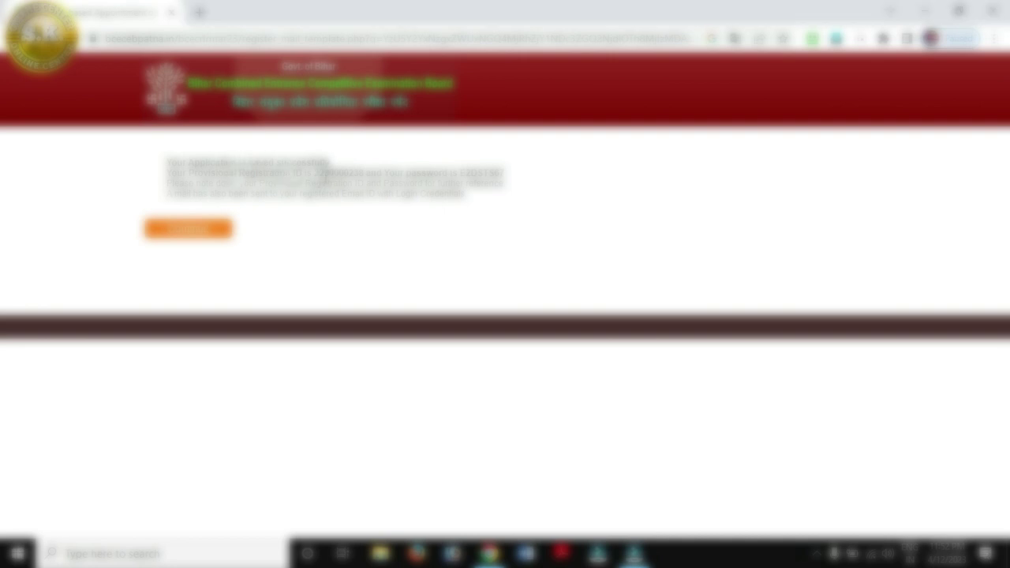
Copy the issued registration number and password, then log in with them and the security code
double_click(332, 173)
double_click(473, 172)
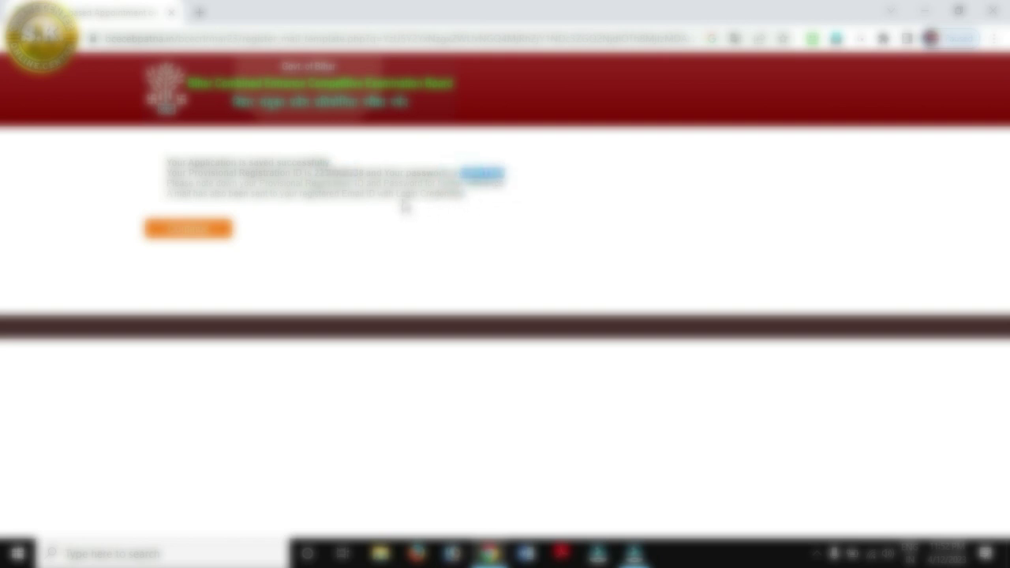
click(174, 230)
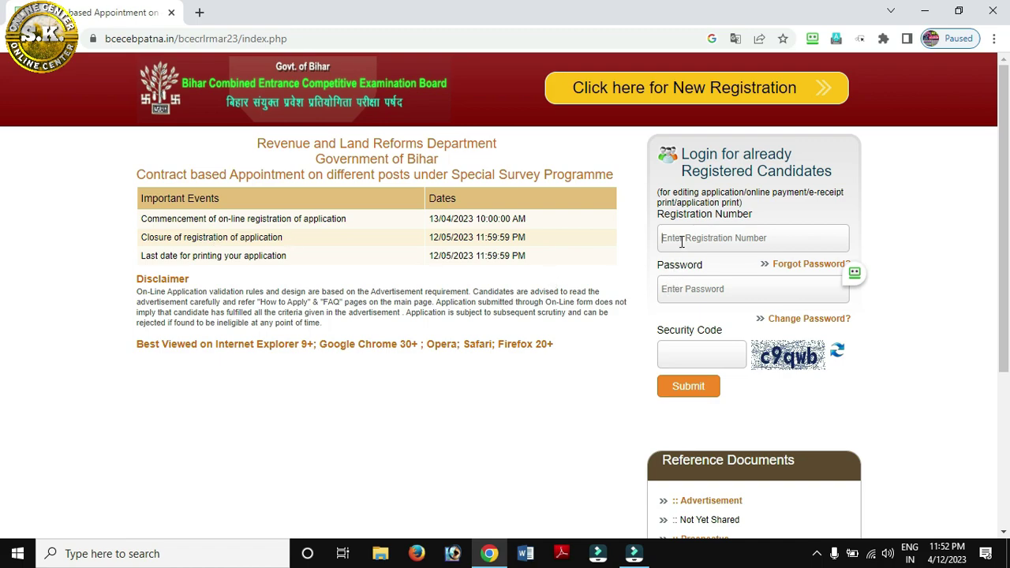
click(681, 240)
click(682, 289)
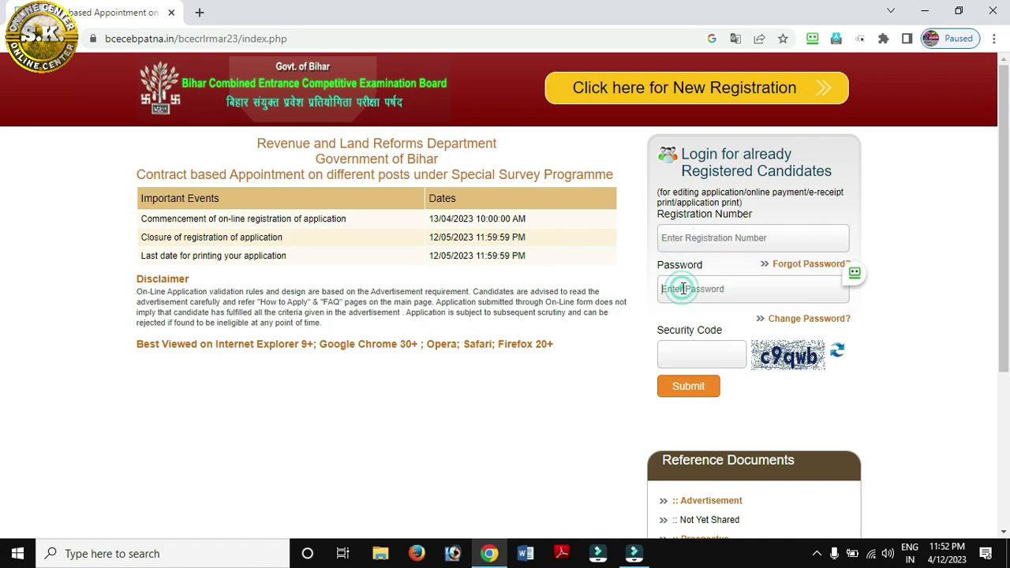
click(693, 347)
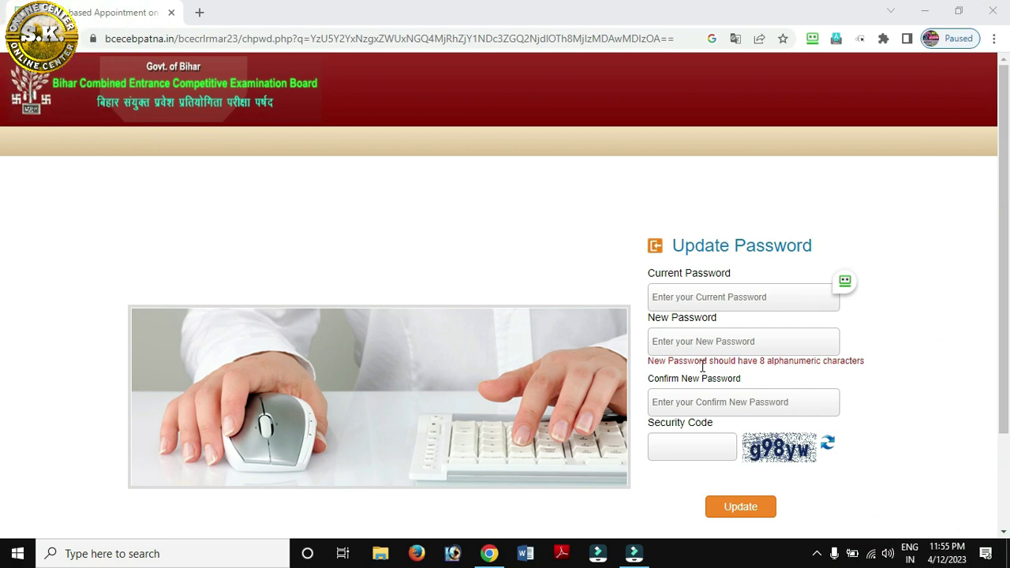
Go through the Current Password, New Password, Confirm and Security Code fields
click(670, 300)
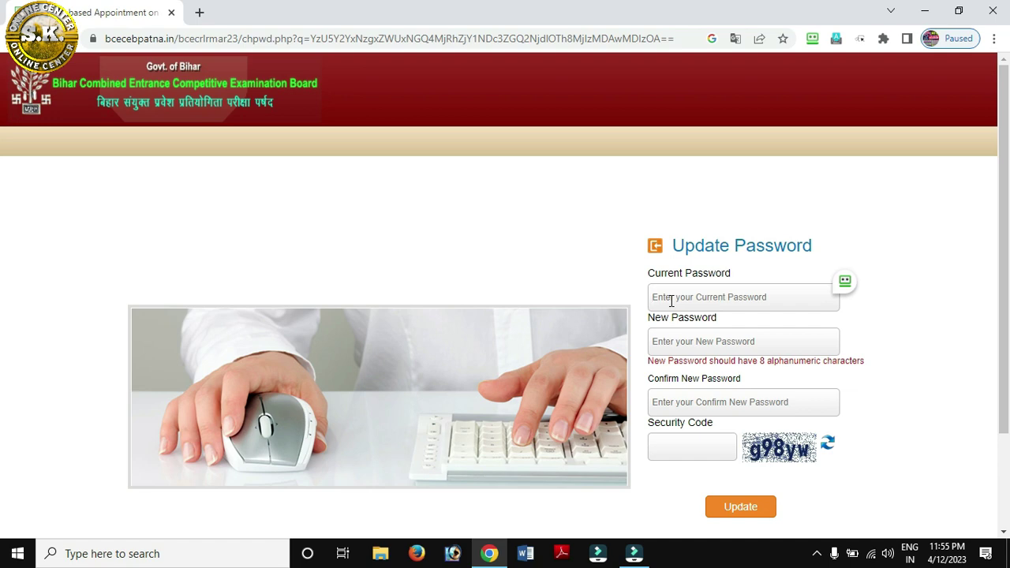
click(667, 343)
click(676, 403)
click(668, 345)
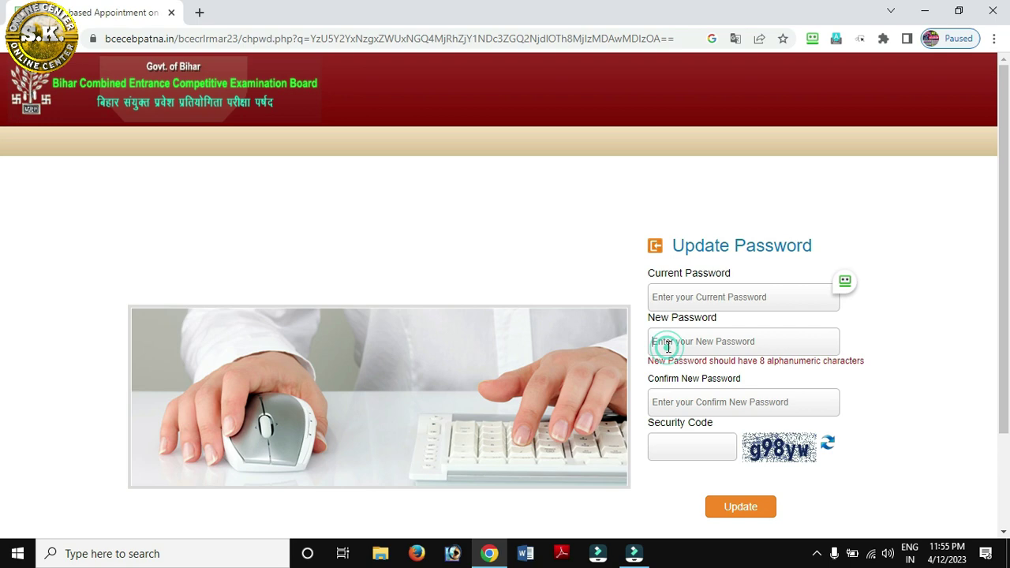
click(668, 403)
click(674, 447)
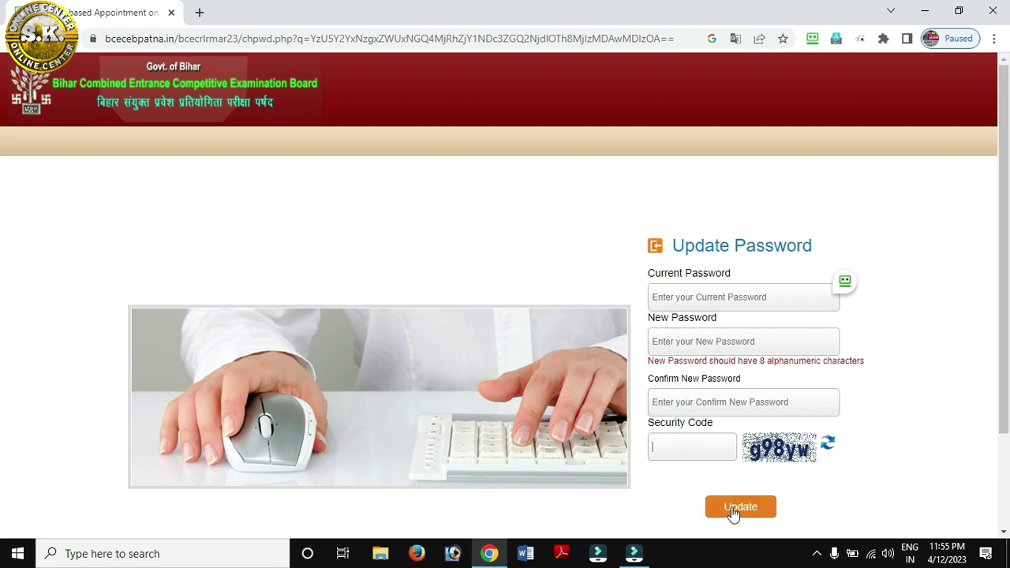
click(679, 296)
Enter the current password and new password twice, update it, and dismiss the RoboForm prompt
text(a)
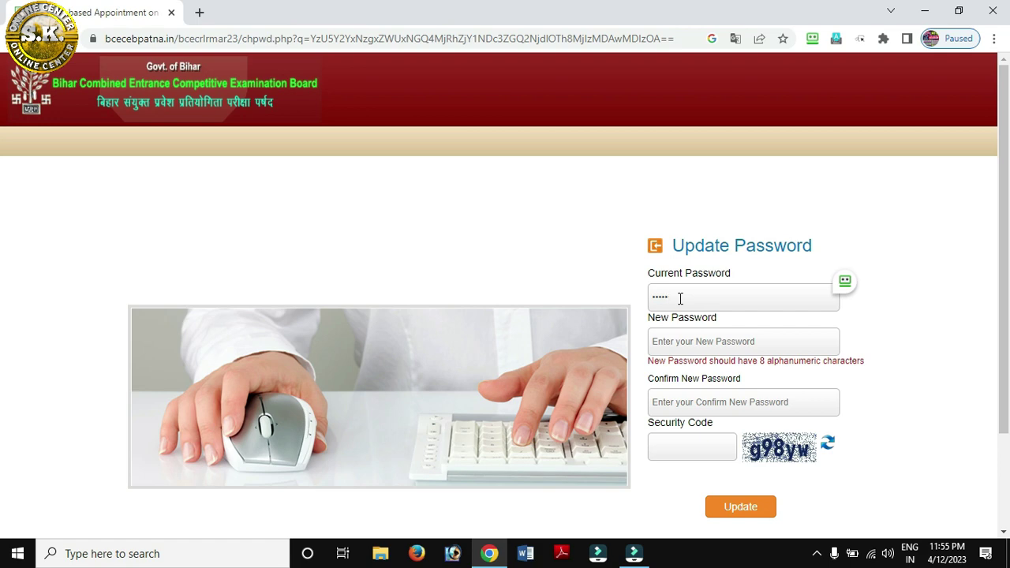
text(••)
text(•••••••)
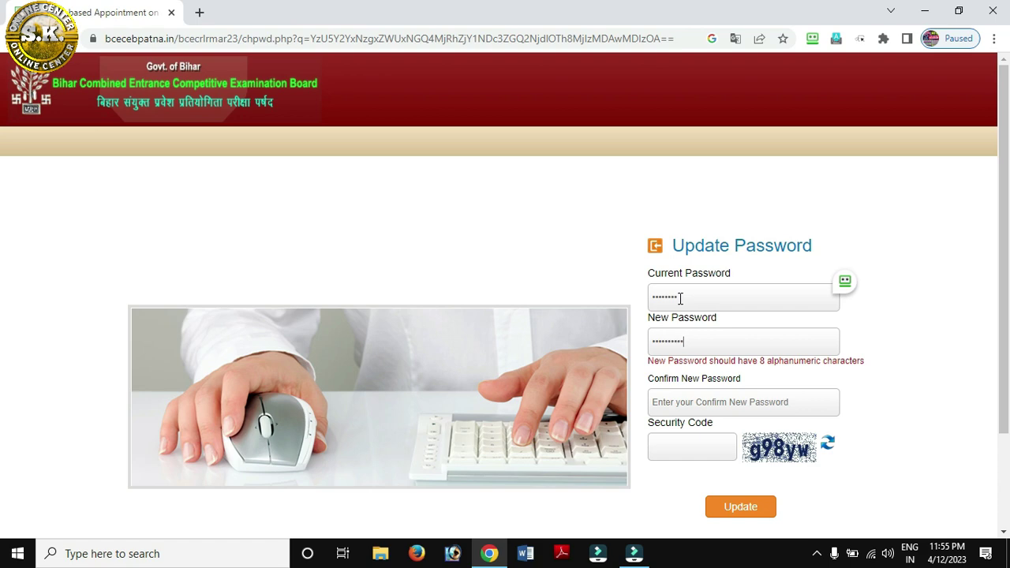
key(Tab)
text(••••)
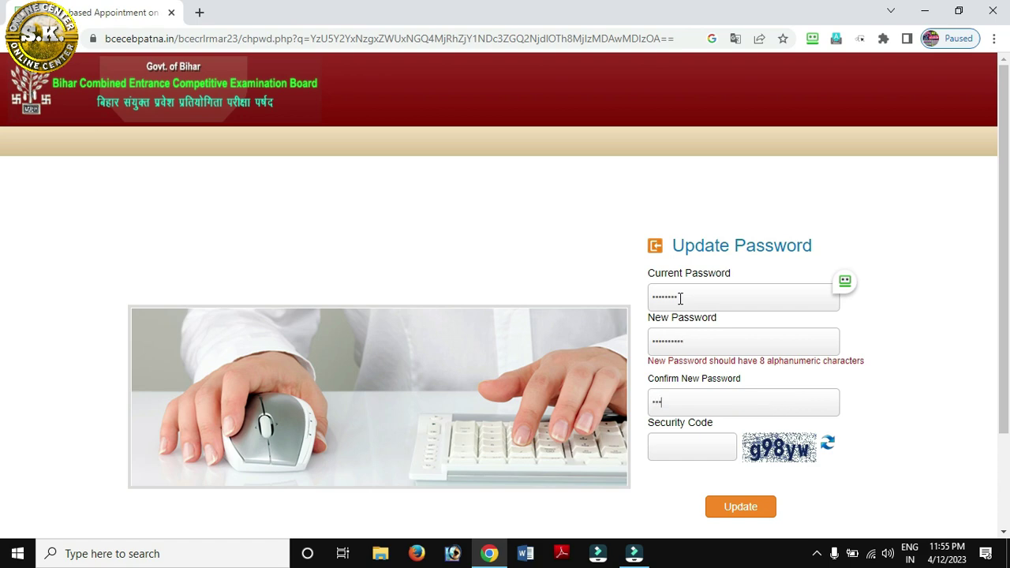
text(••••)
text(g)
text(98yw)
click(738, 517)
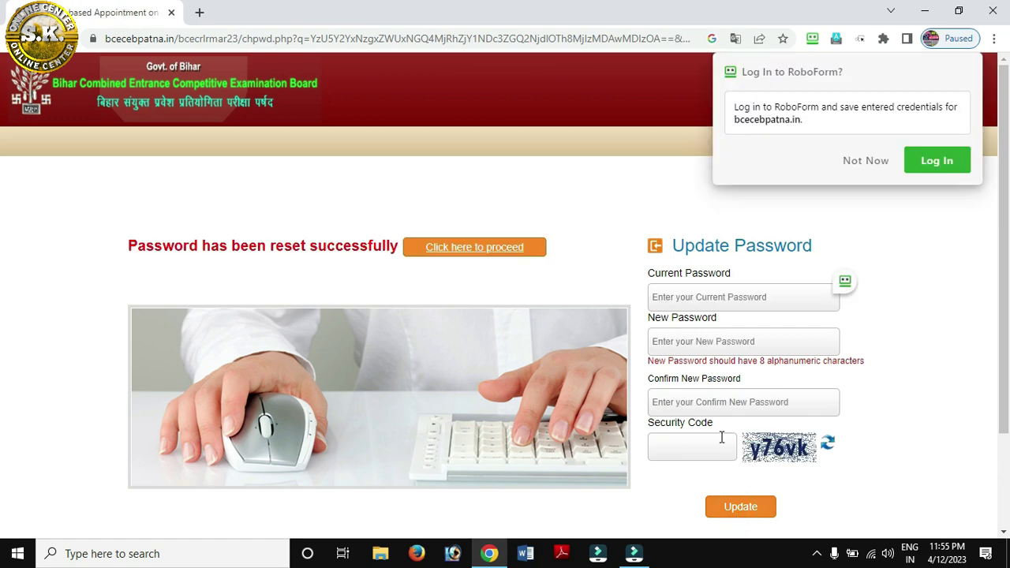
click(849, 166)
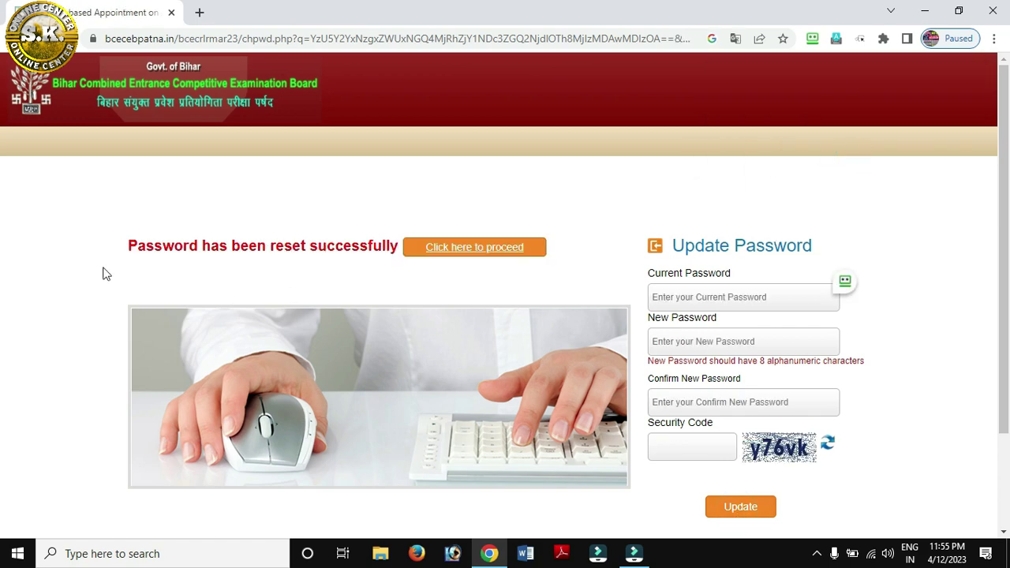
drag(131, 244, 387, 245)
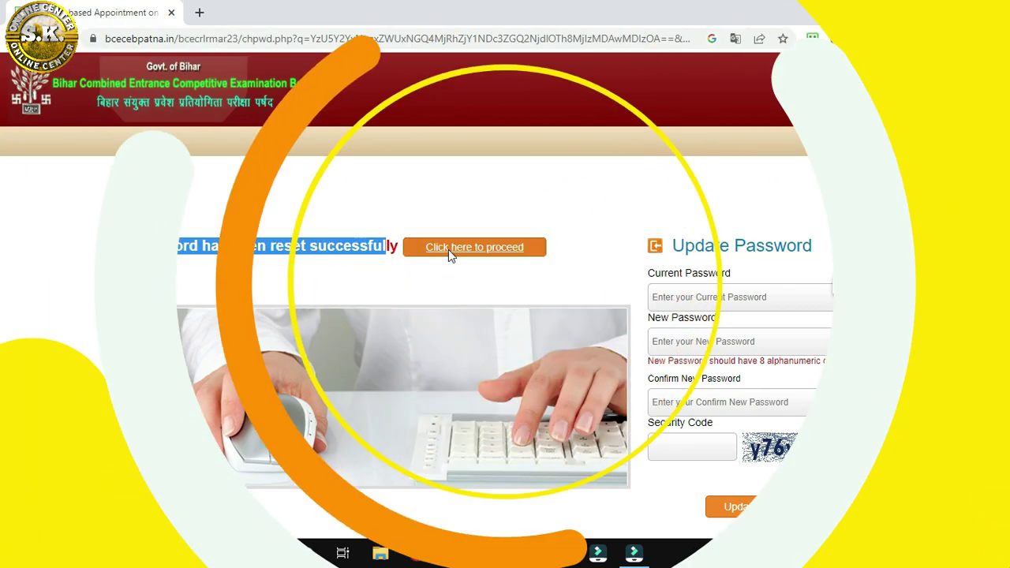
Log back in with the registration number, new password and security code
click(447, 254)
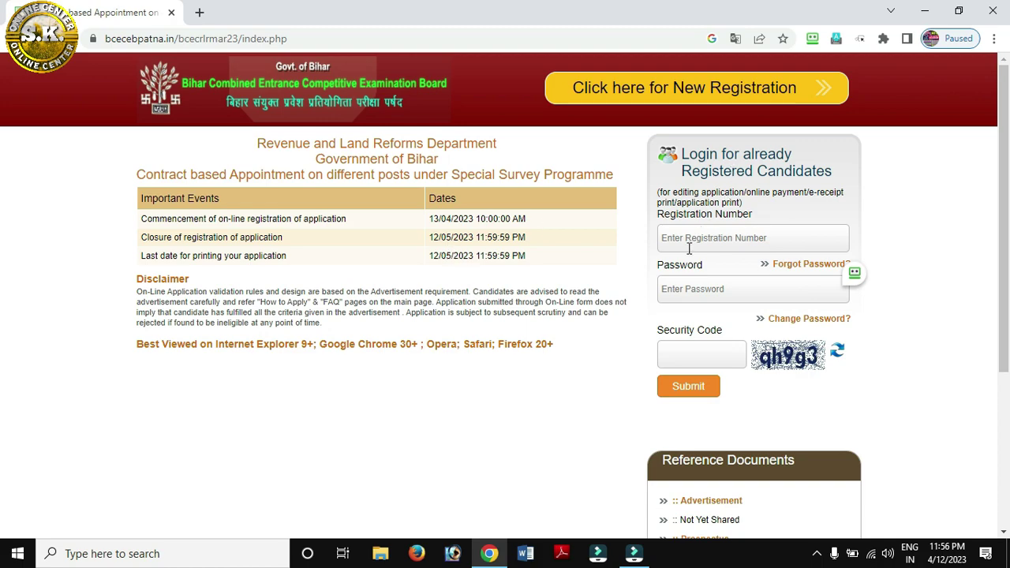
click(689, 244)
click(680, 286)
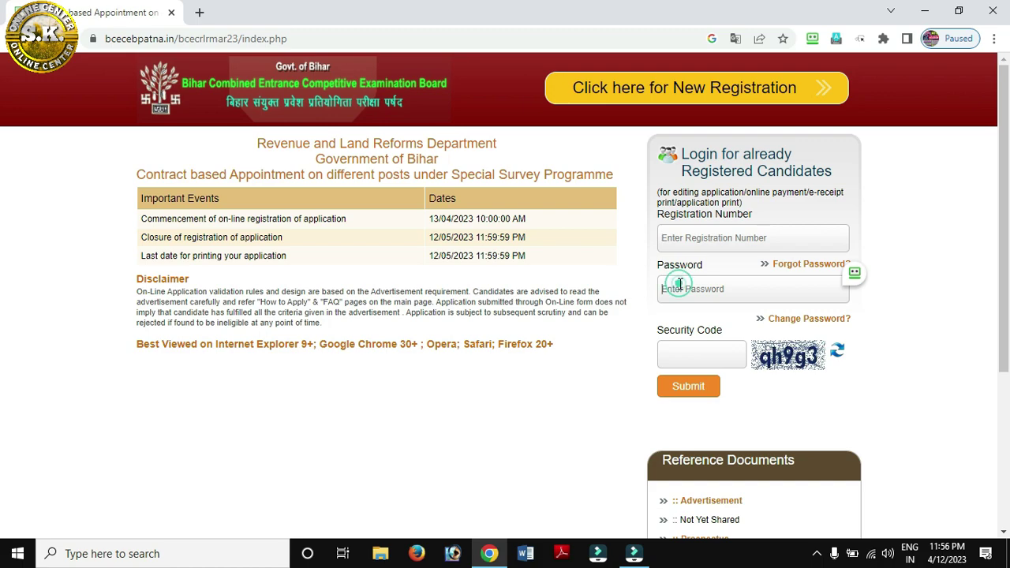
click(676, 357)
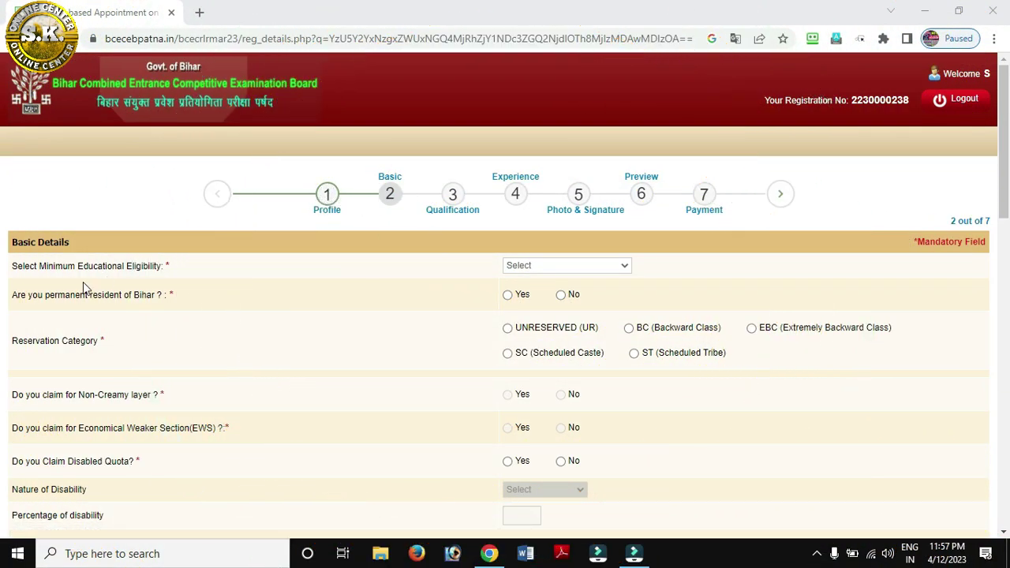
Choose Diploma in Civil Engineering as eligibility and answer No to Bihar permanent residency
click(562, 268)
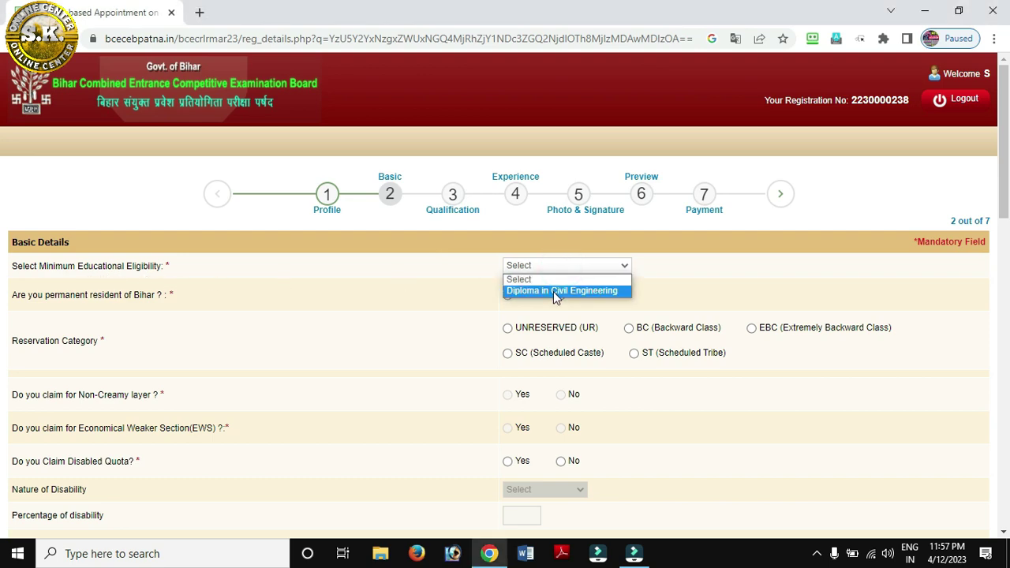
click(556, 292)
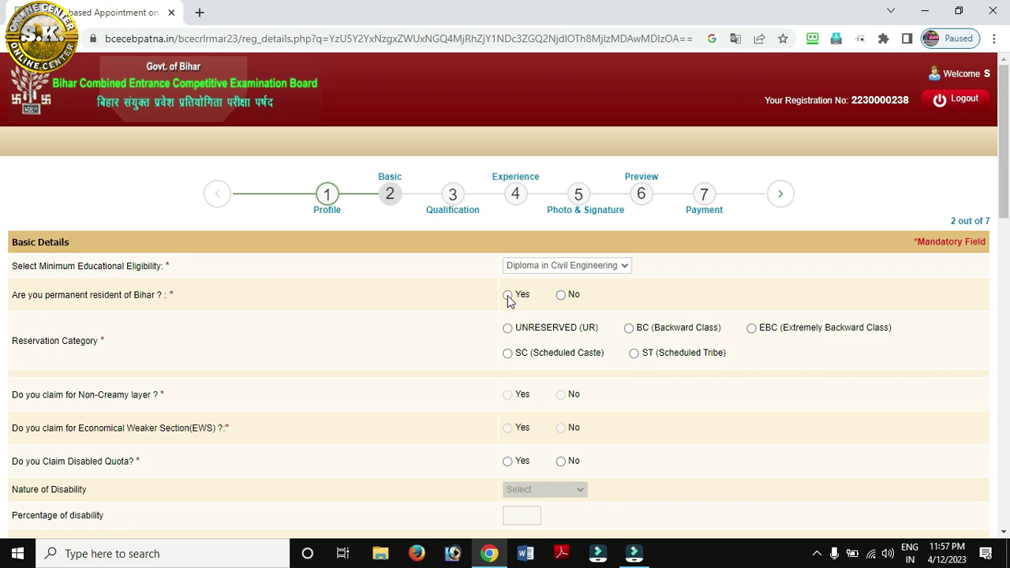
click(507, 295)
click(560, 296)
scroll(518, 308, down, 2)
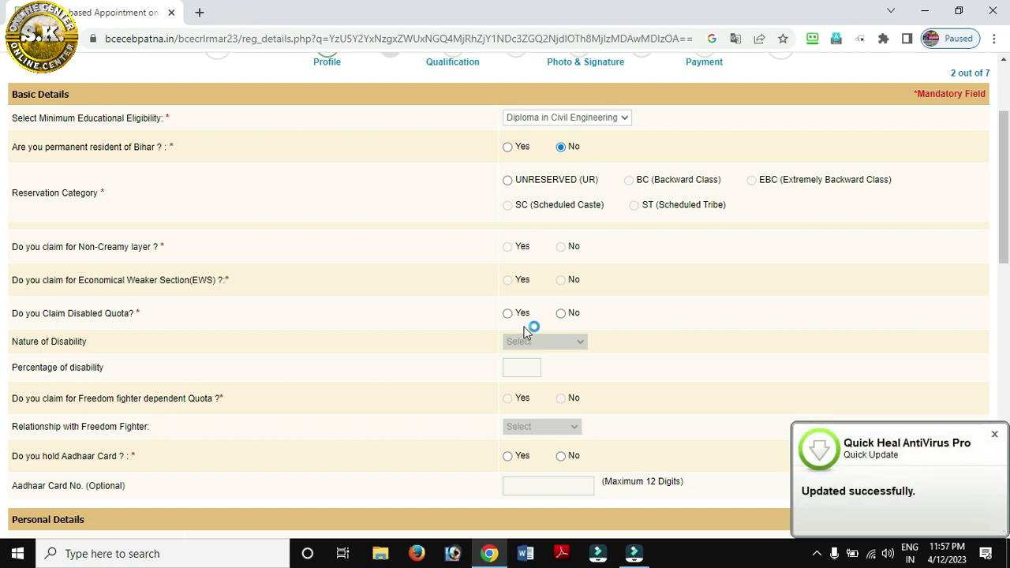
click(993, 433)
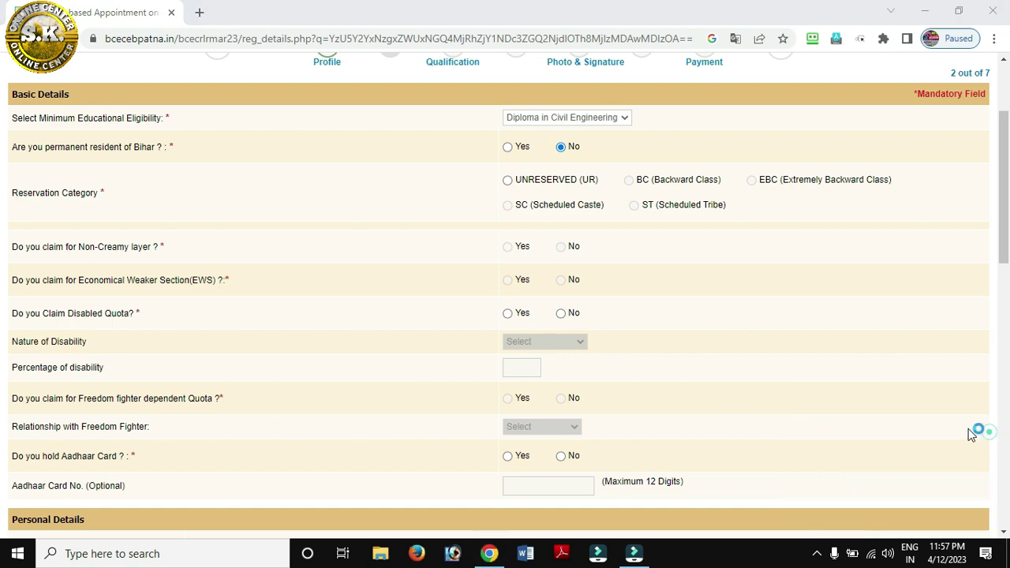
Try Yes for the disabled quota, then set it back to No
click(563, 313)
click(507, 313)
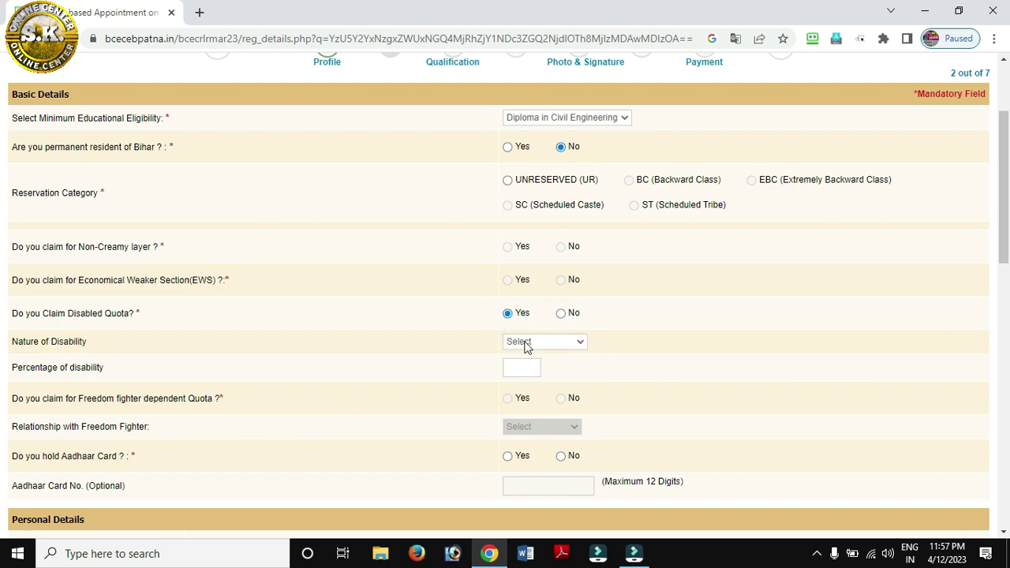
click(525, 344)
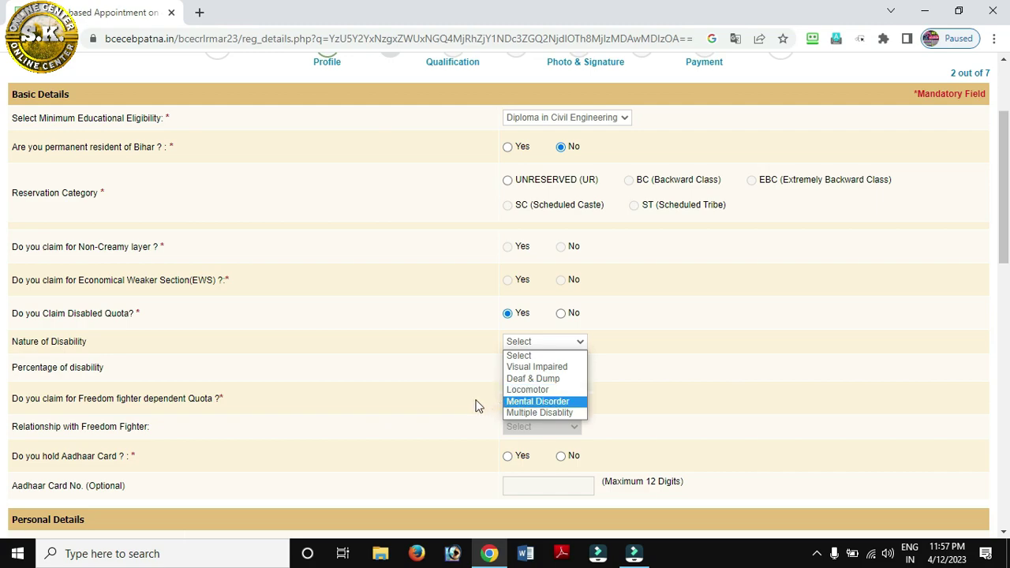
click(447, 396)
click(560, 313)
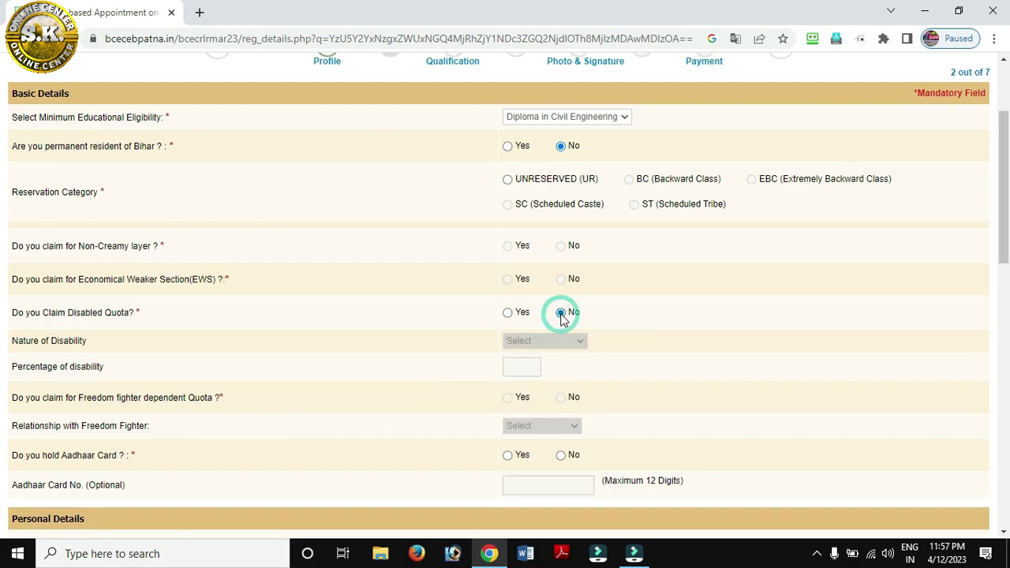
scroll(562, 317, down, 2)
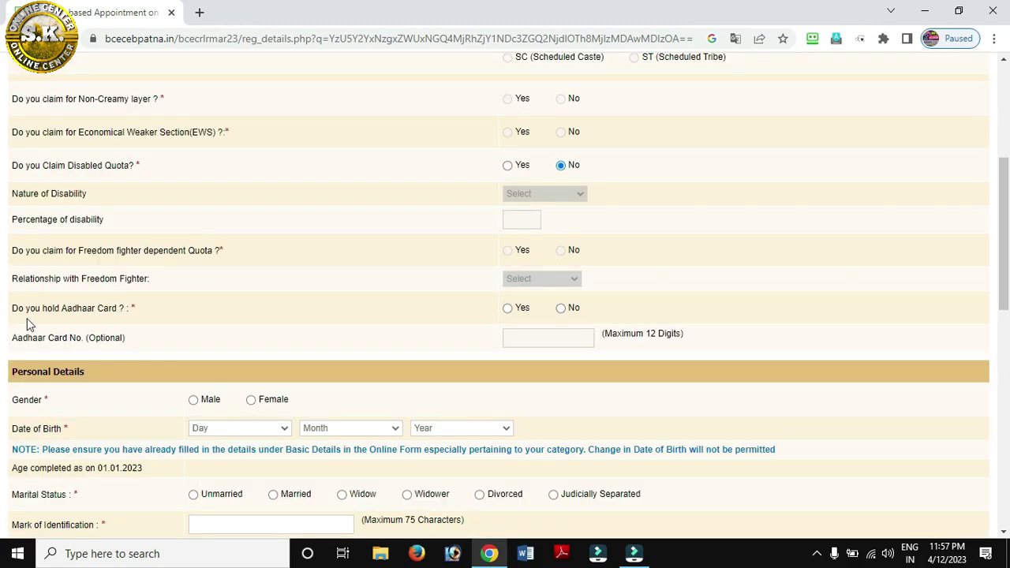
Answer Yes to holding an Aadhaar card, set gender to Male, and view date-of-birth lists
click(507, 309)
click(513, 335)
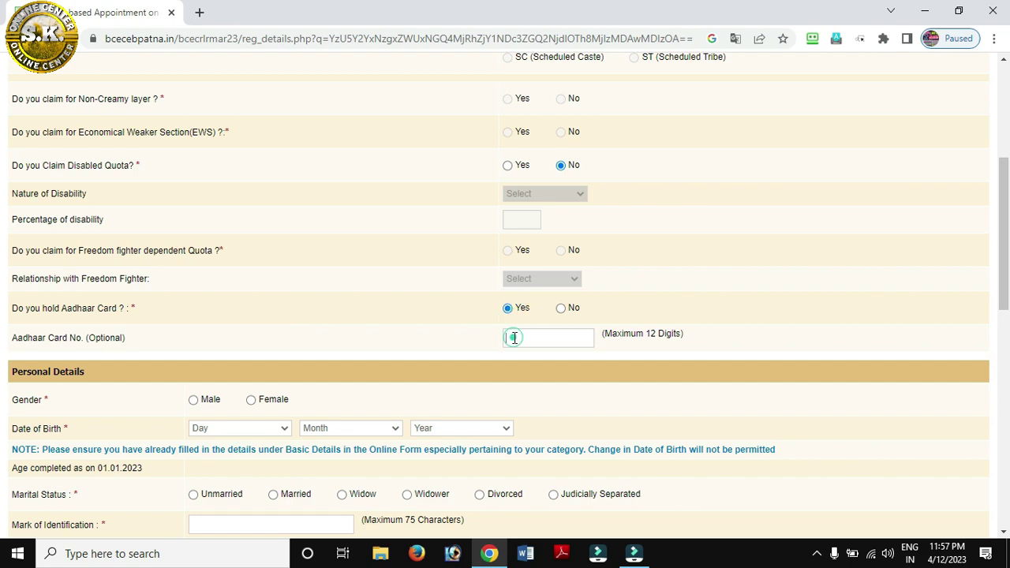
scroll(514, 340, down, 1)
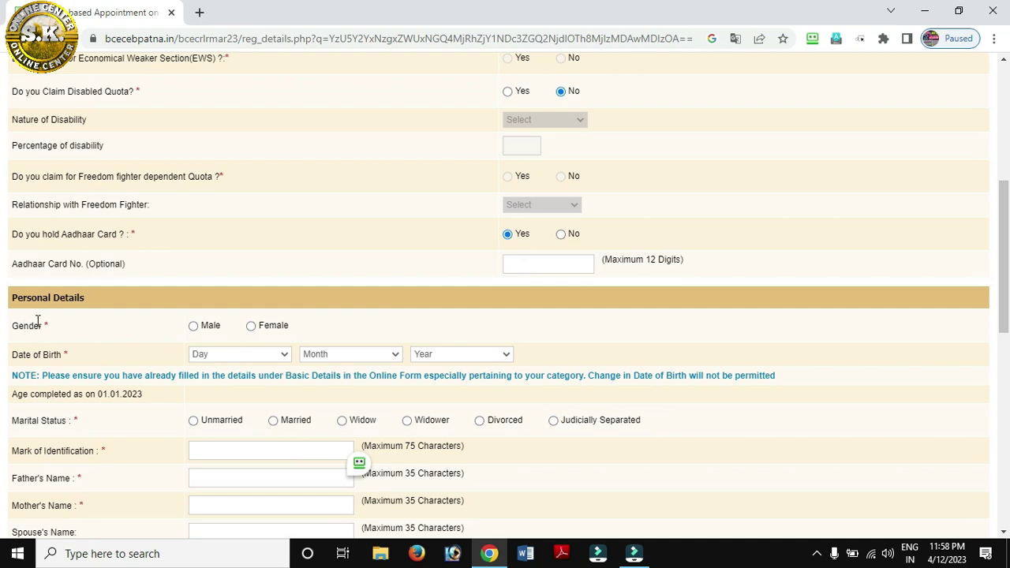
click(194, 327)
click(219, 355)
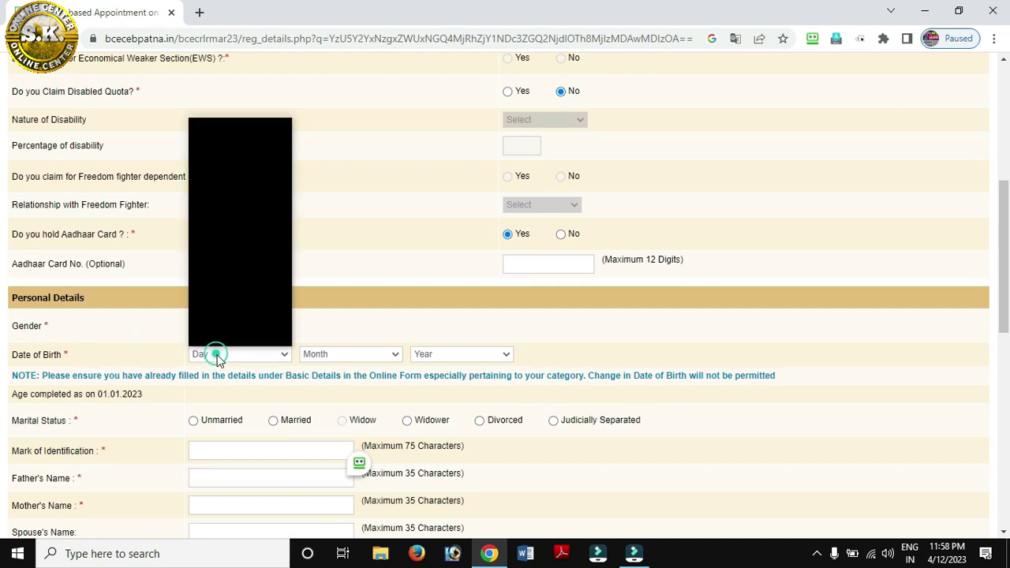
click(332, 356)
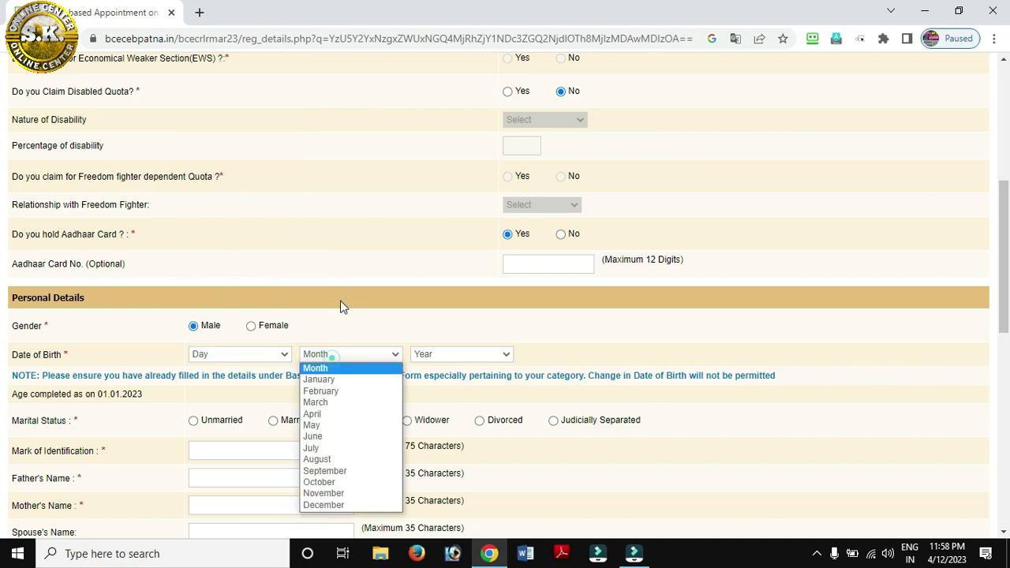
click(422, 355)
click(374, 331)
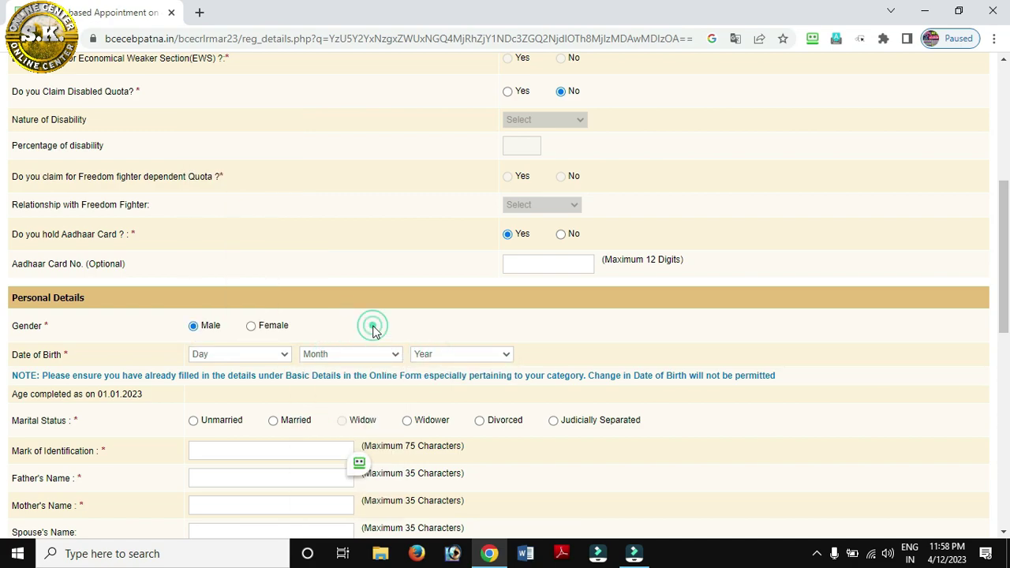
scroll(375, 327, down, 2)
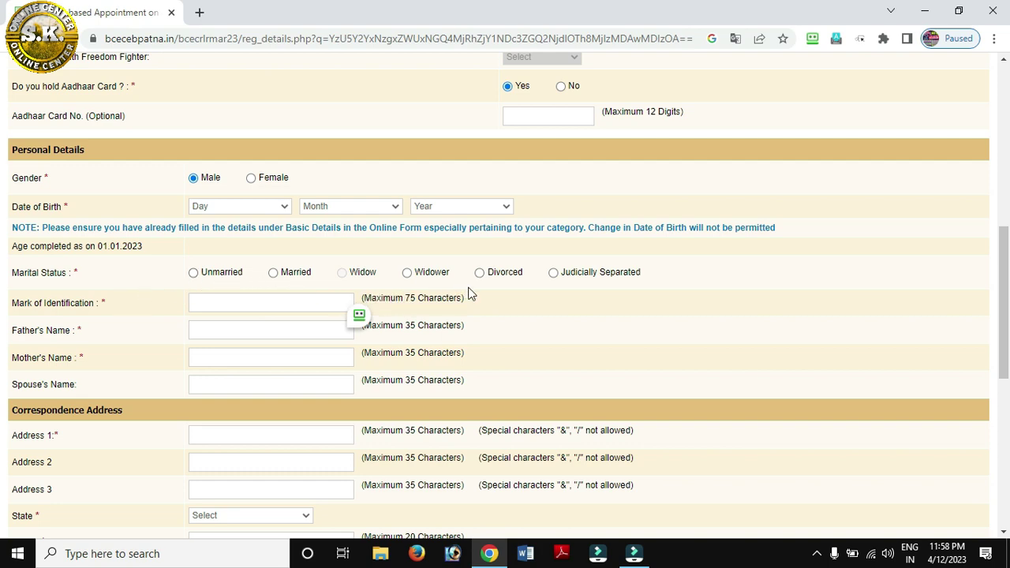
Move through the identification mark, father's, mother's and spouse's name fields
click(229, 306)
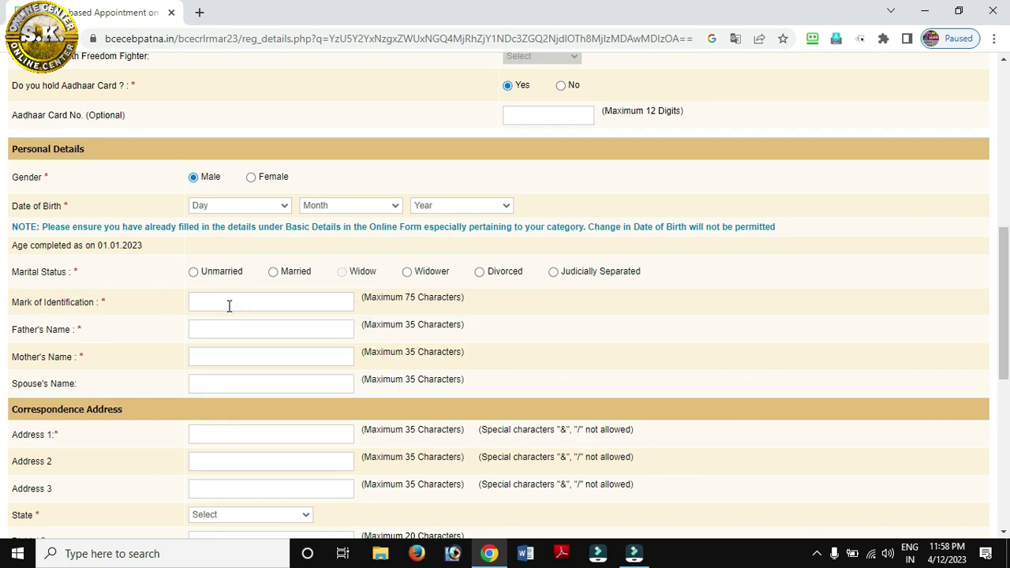
scroll(229, 306, down, 1)
click(220, 259)
click(216, 282)
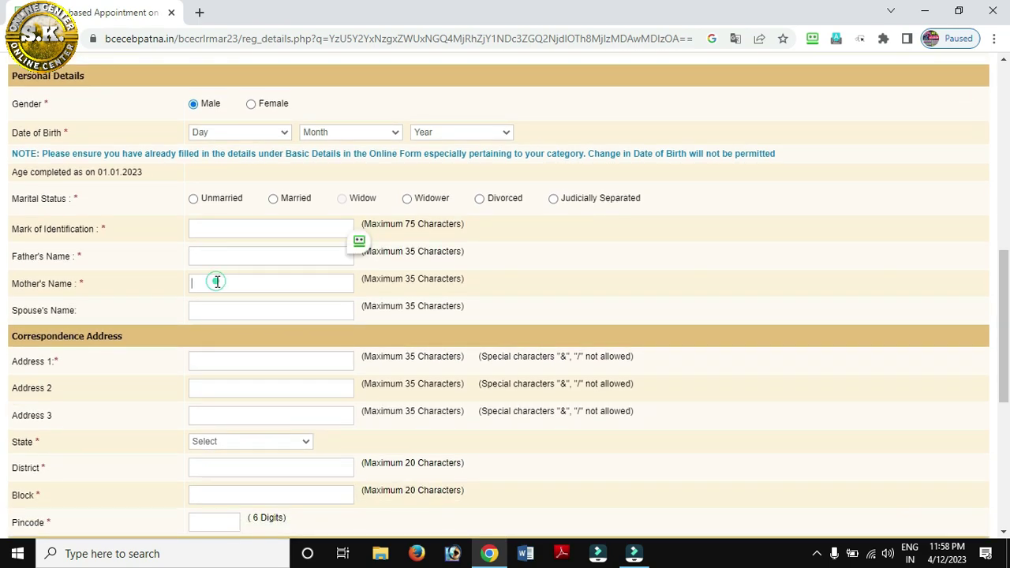
click(213, 311)
scroll(213, 310, down, 1)
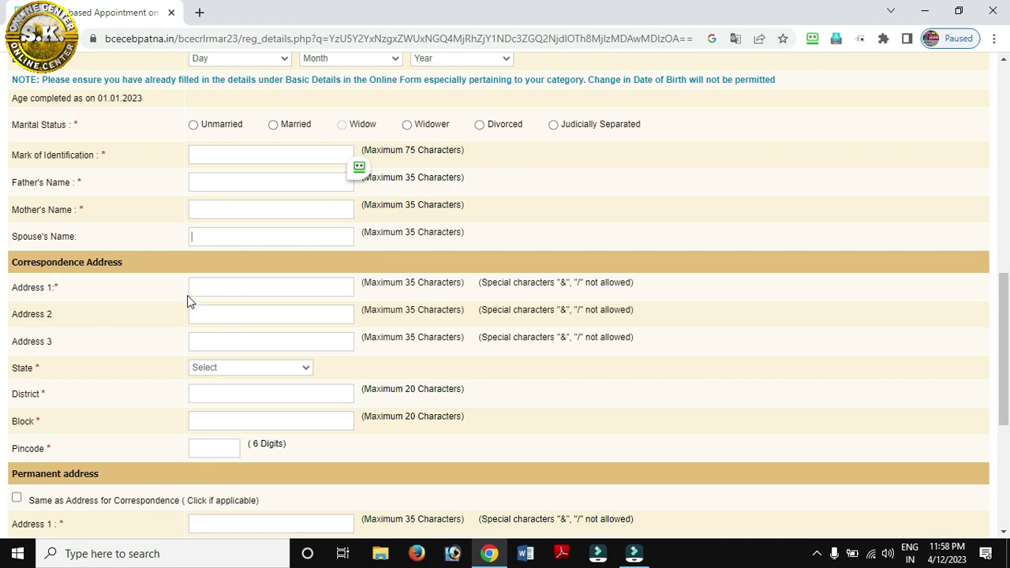
Move through the correspondence address, state, district, block and pincode fields
click(208, 309)
click(213, 367)
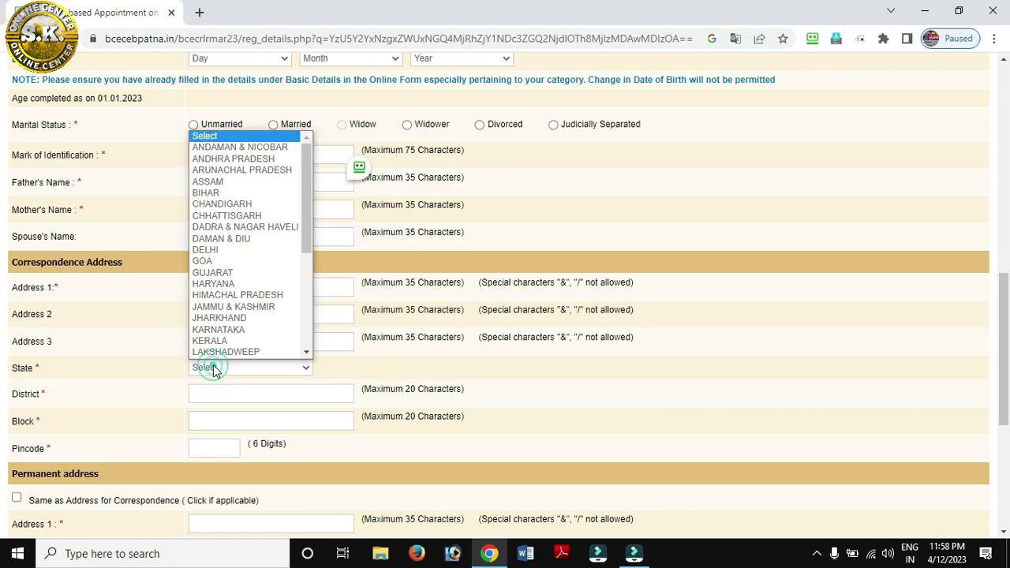
click(135, 344)
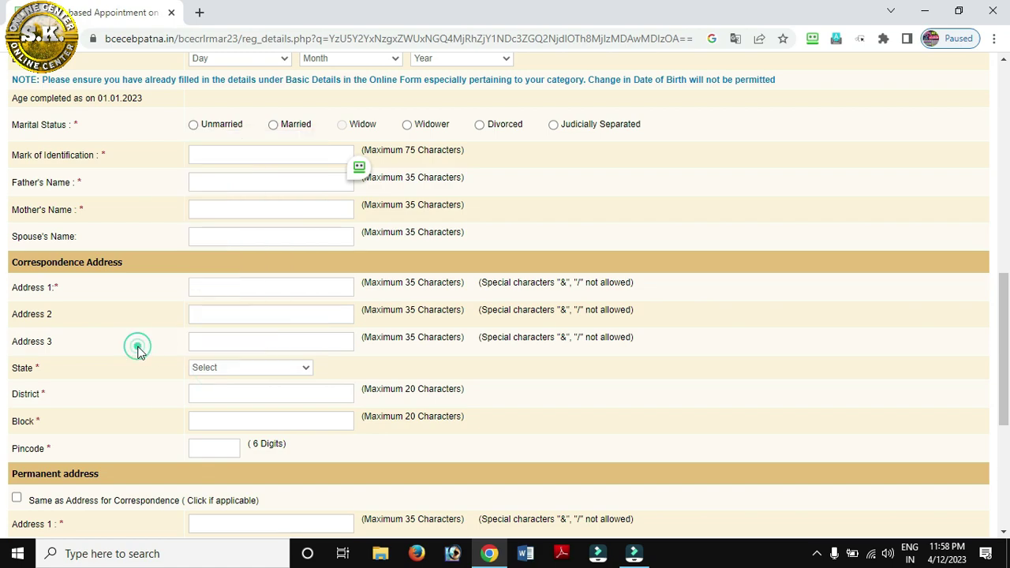
scroll(135, 347, down, 2)
click(210, 249)
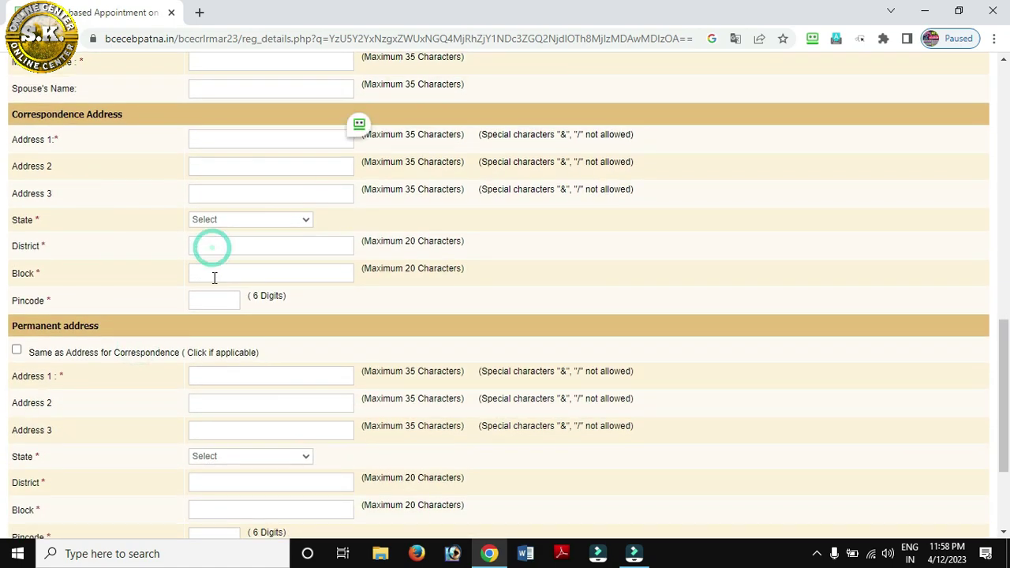
click(213, 274)
click(209, 300)
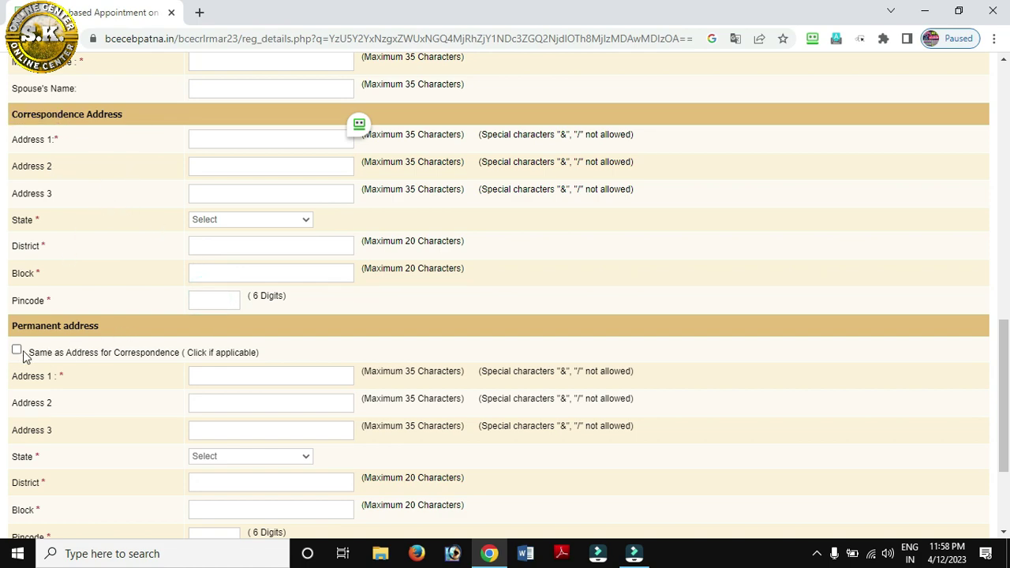
scroll(17, 355, down, 2)
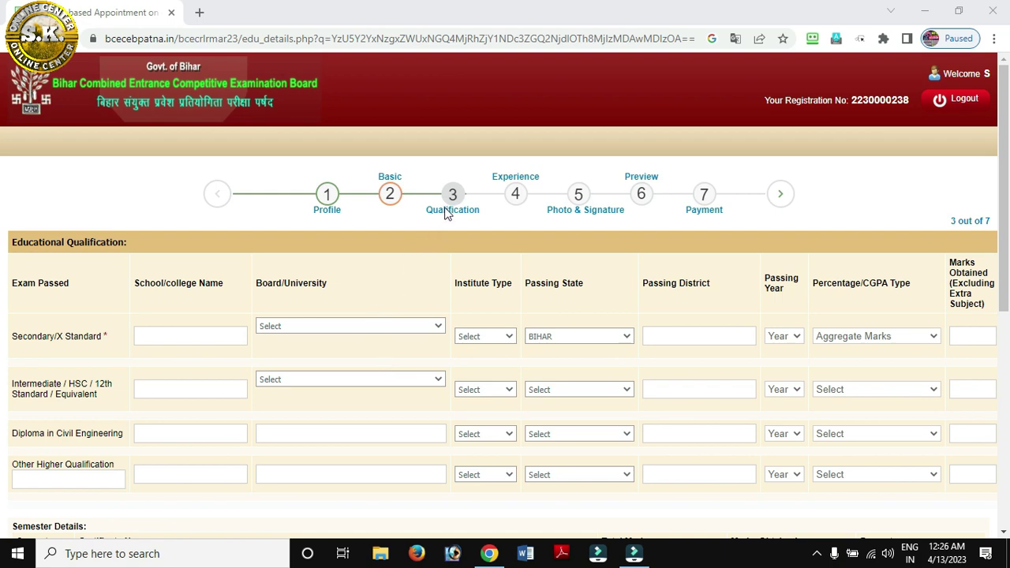
Across the Secondary row, choose BIHAR as passing state and scroll toward Semester Details
click(176, 336)
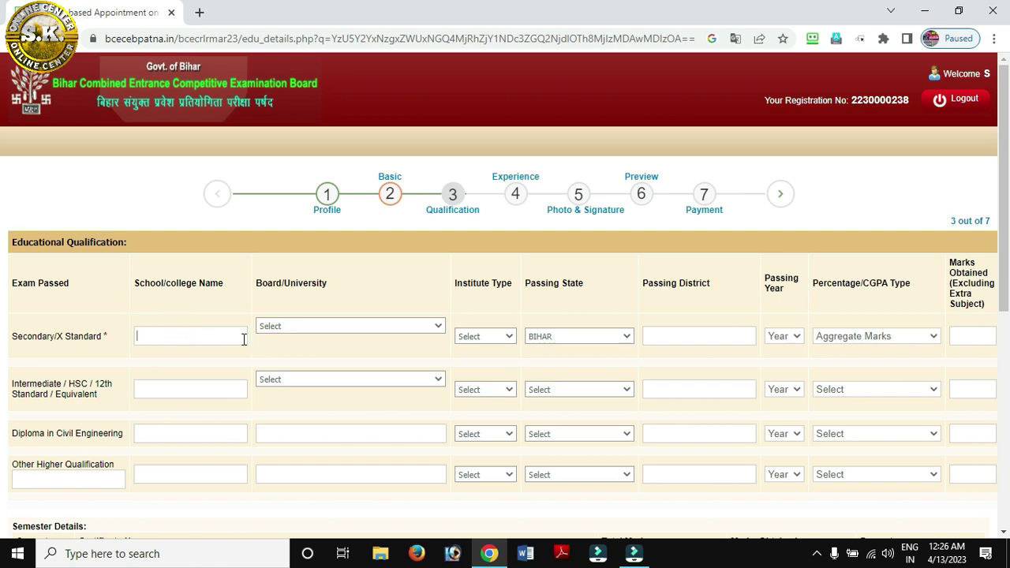
click(321, 329)
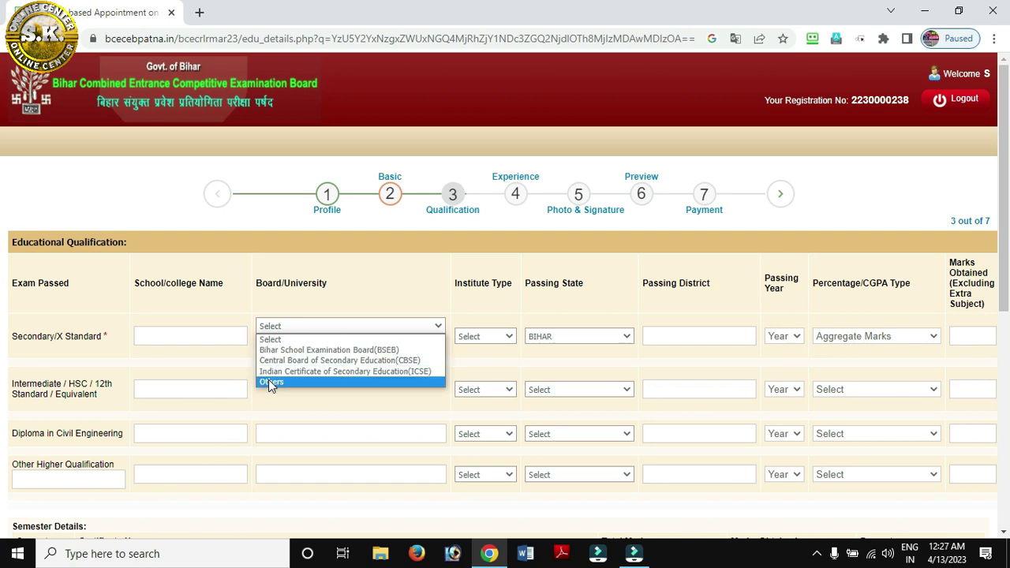
click(484, 335)
click(484, 334)
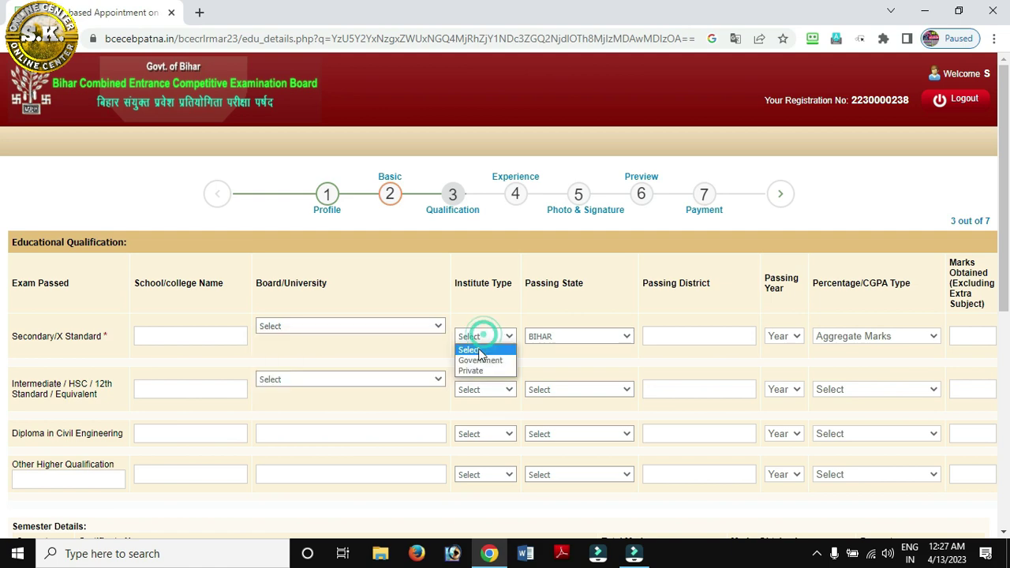
click(570, 336)
scroll(571, 315, down, 1)
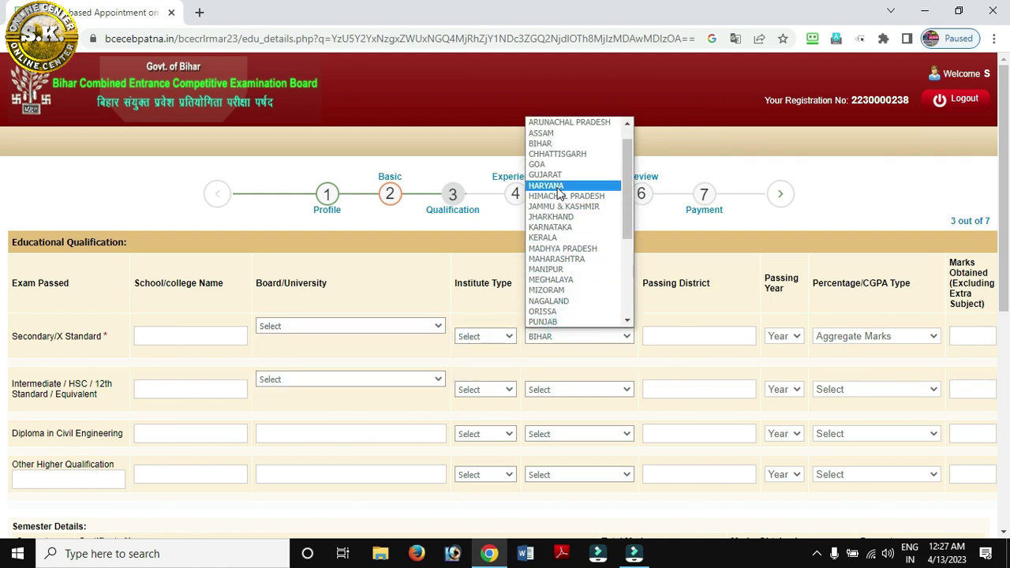
click(544, 143)
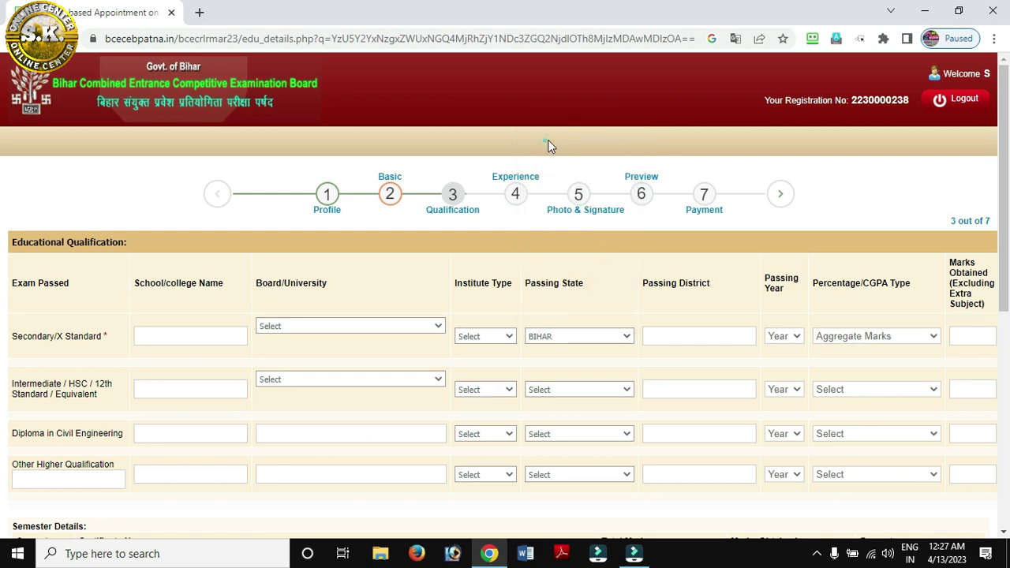
click(676, 337)
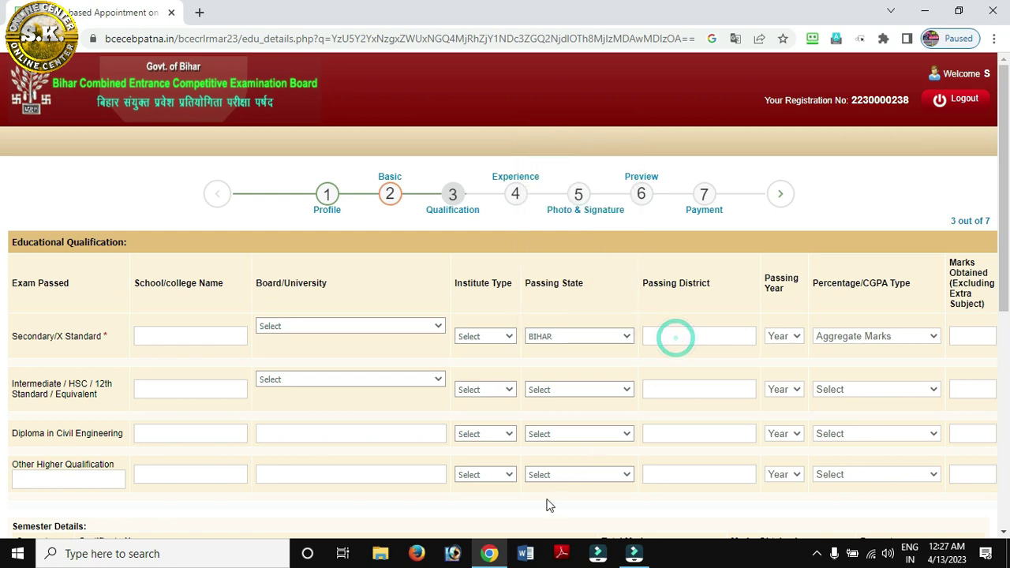
click(787, 338)
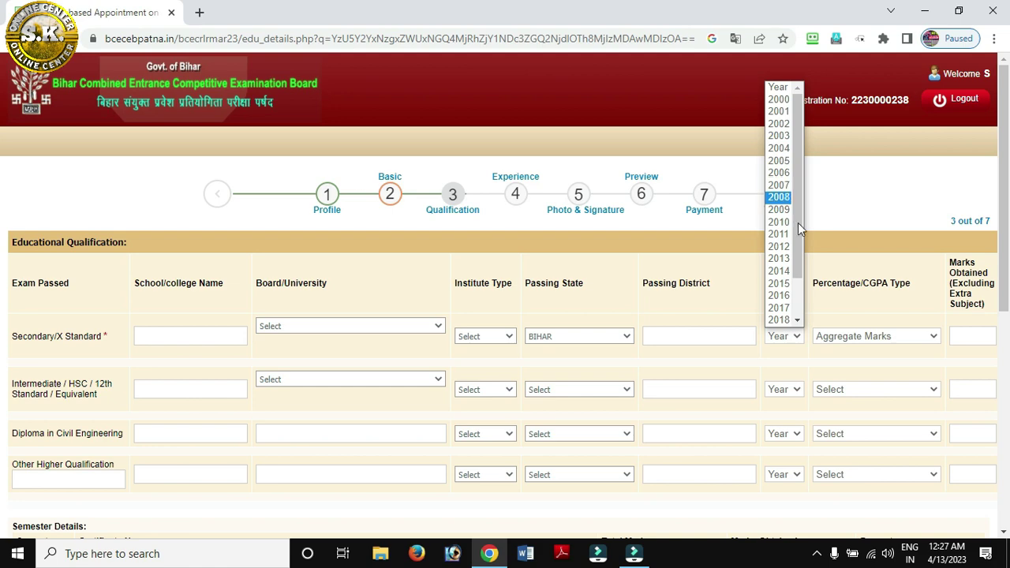
click(868, 336)
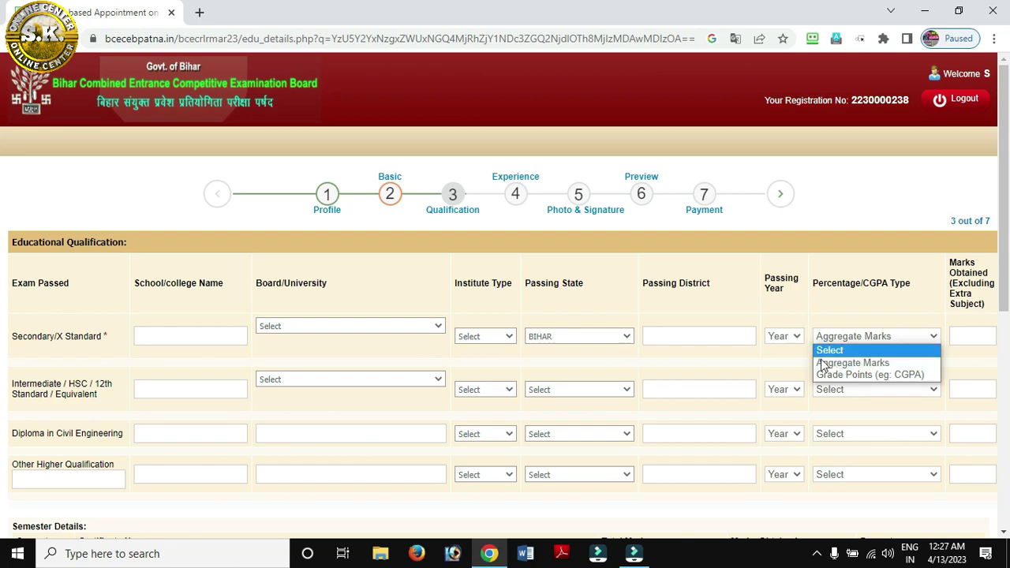
scroll(810, 389, down, 1)
scroll(810, 389, down, 5)
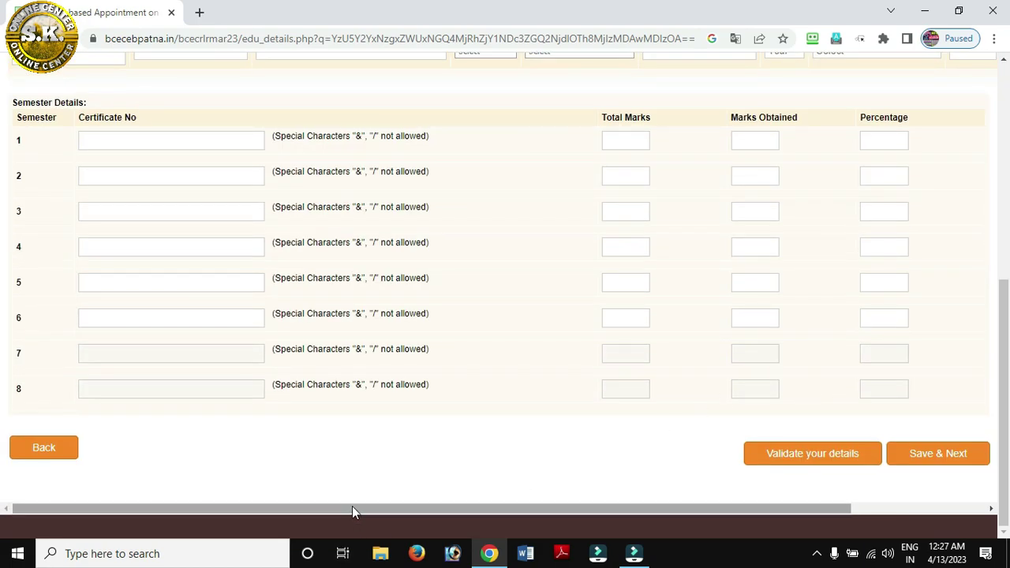
drag(352, 508, 757, 508)
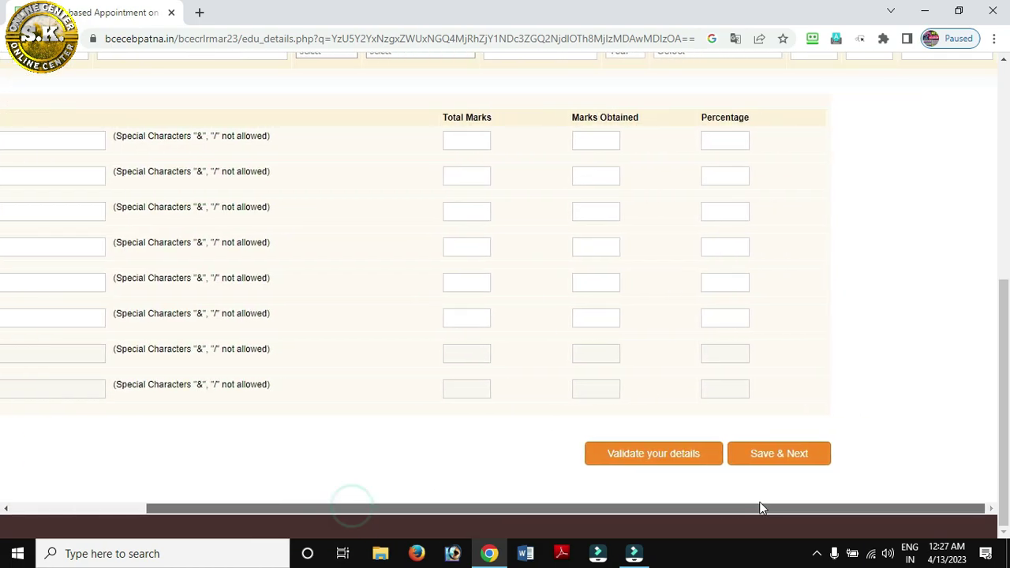
click(812, 459)
click(708, 340)
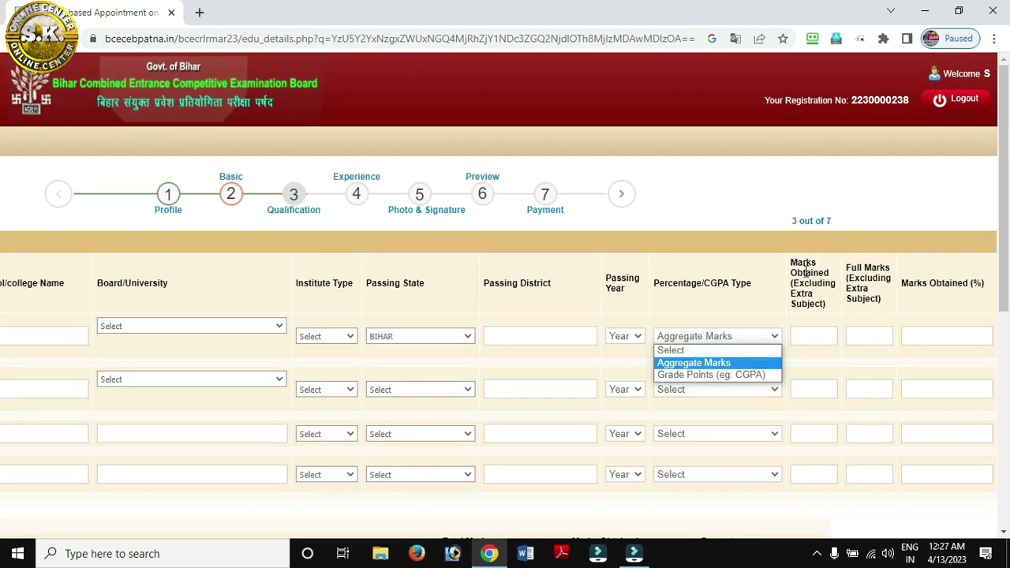
click(807, 335)
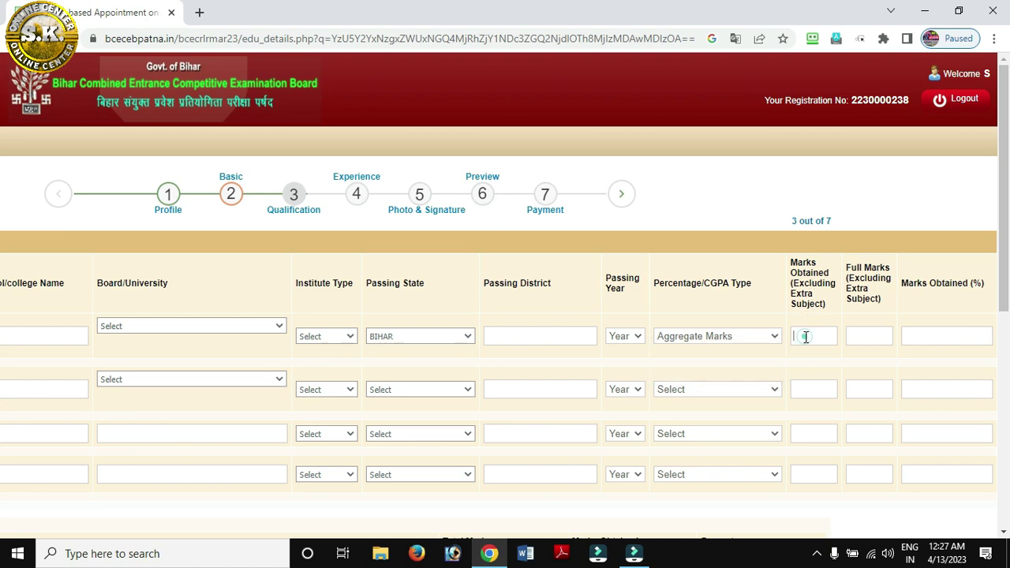
click(860, 338)
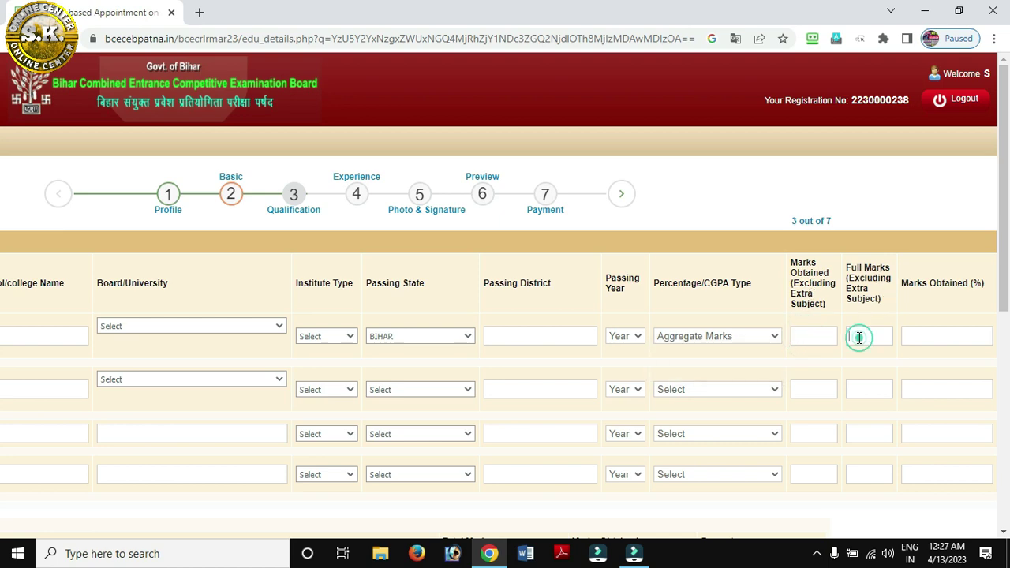
click(962, 335)
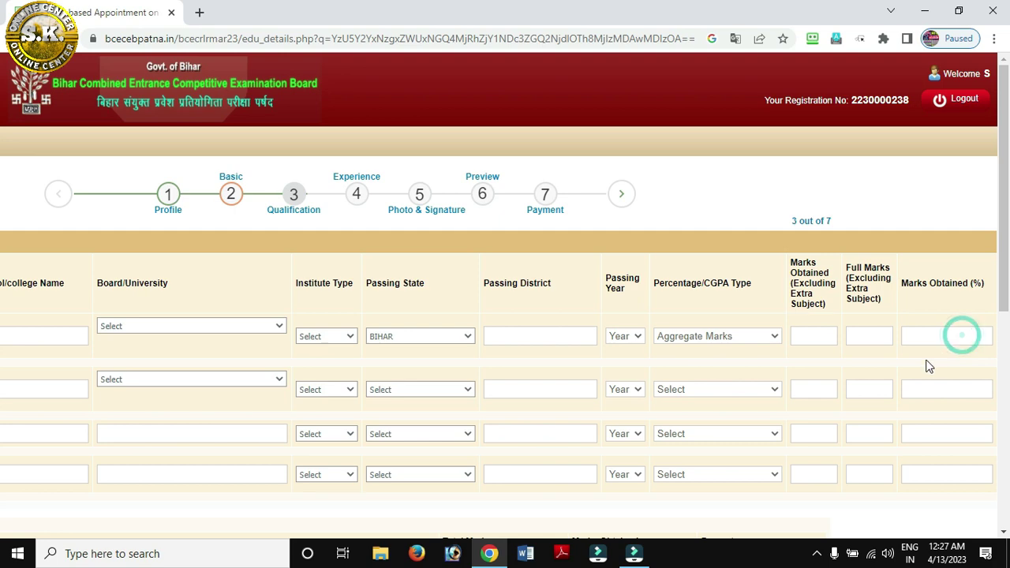
click(714, 339)
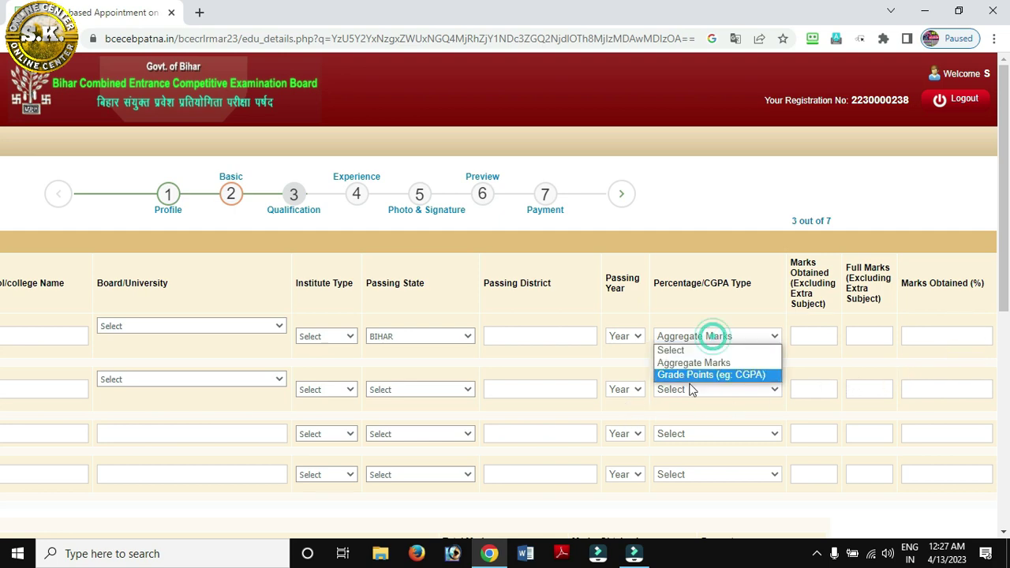
click(691, 377)
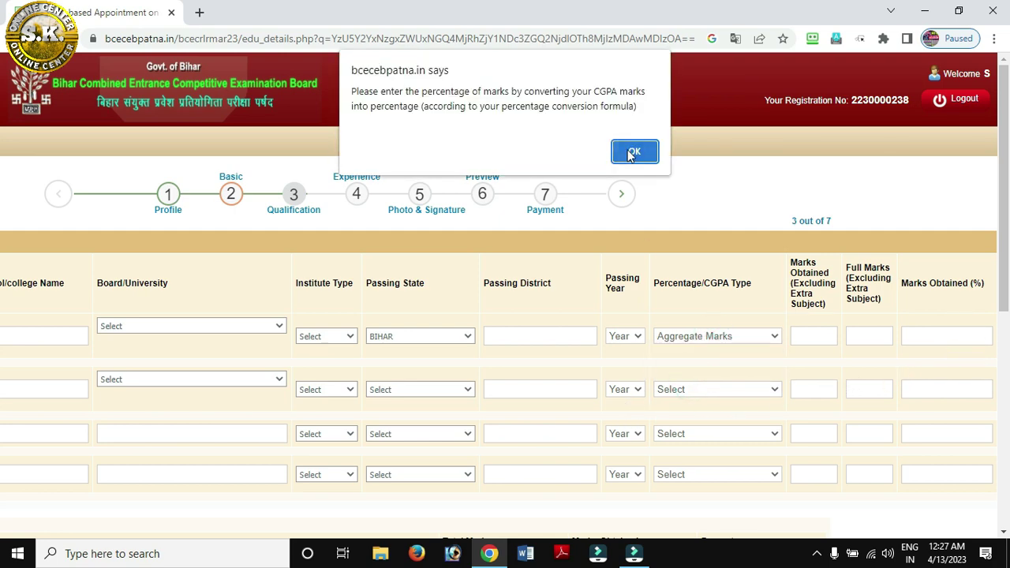
click(628, 150)
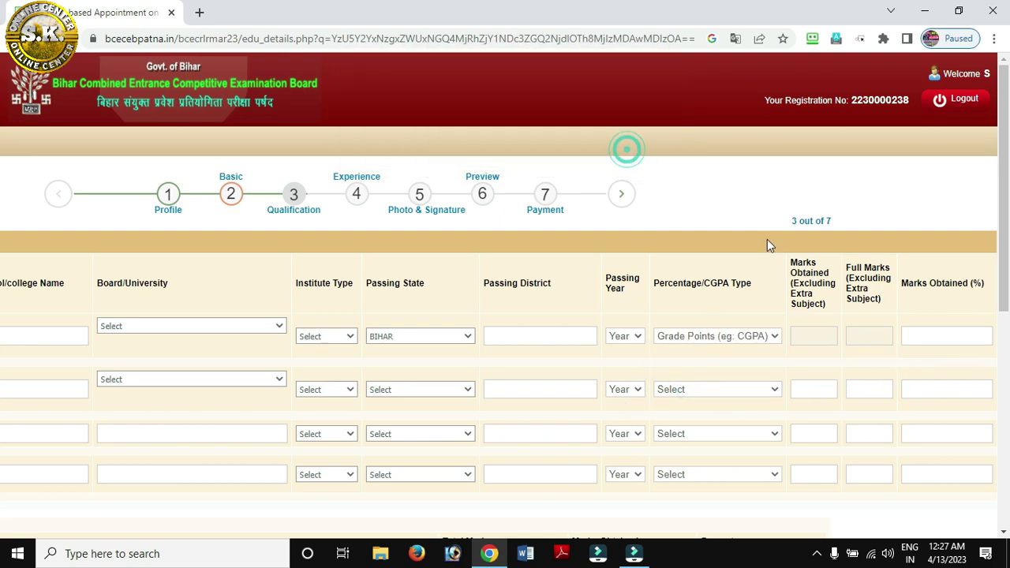
click(941, 336)
click(710, 338)
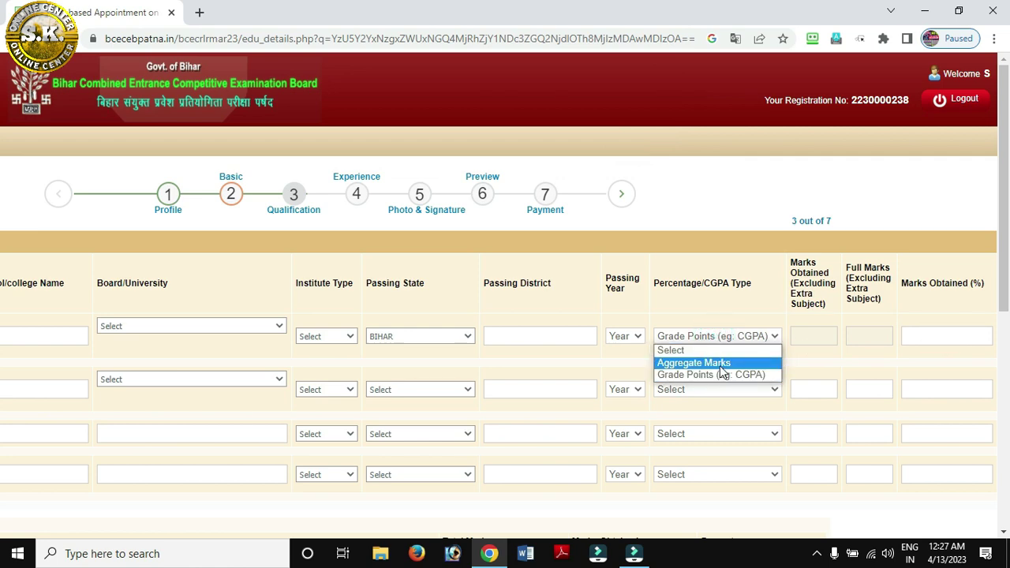
click(717, 362)
scroll(720, 489, down, 5)
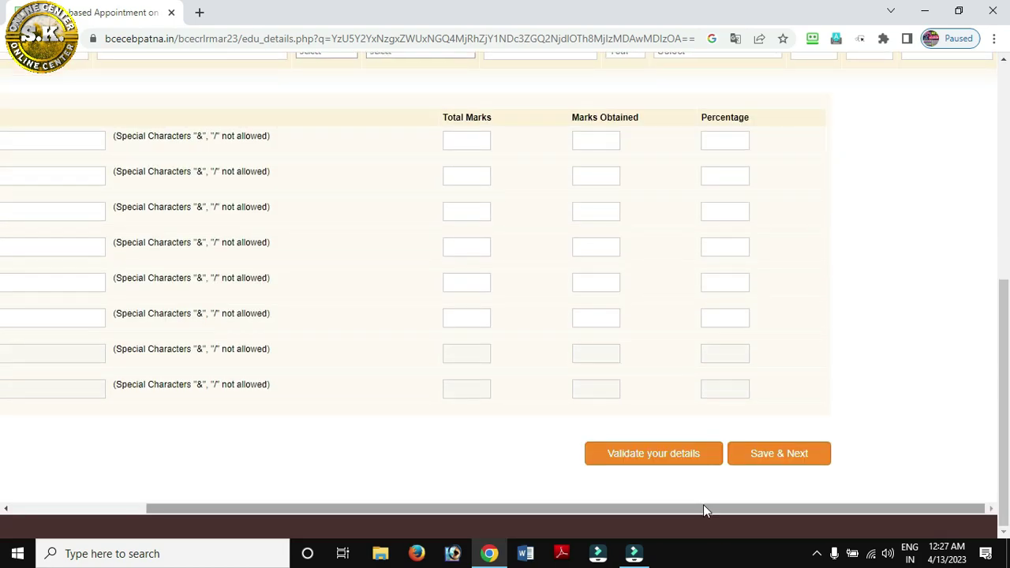
drag(703, 510, 225, 513)
scroll(153, 395, up, 8)
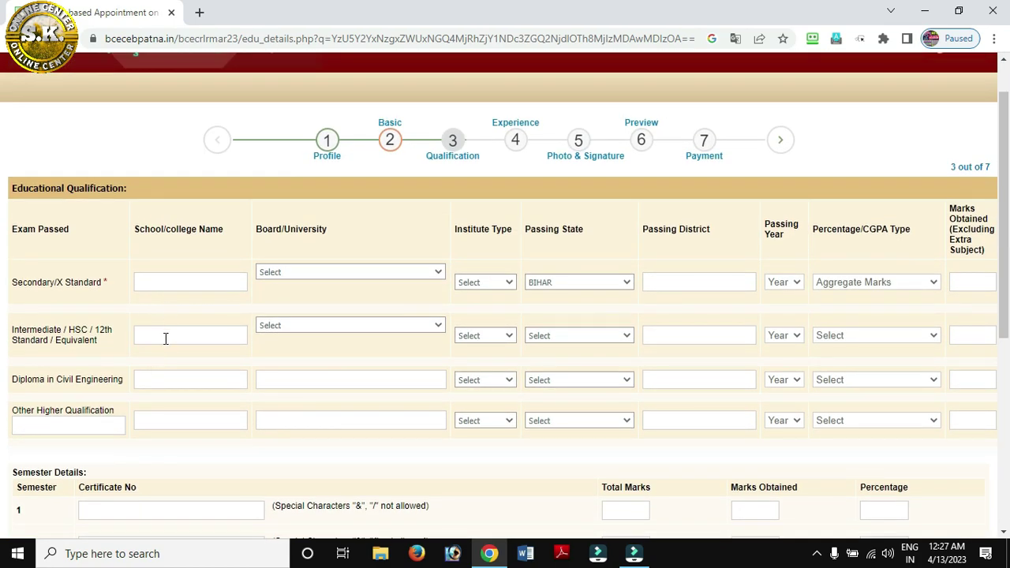
click(308, 326)
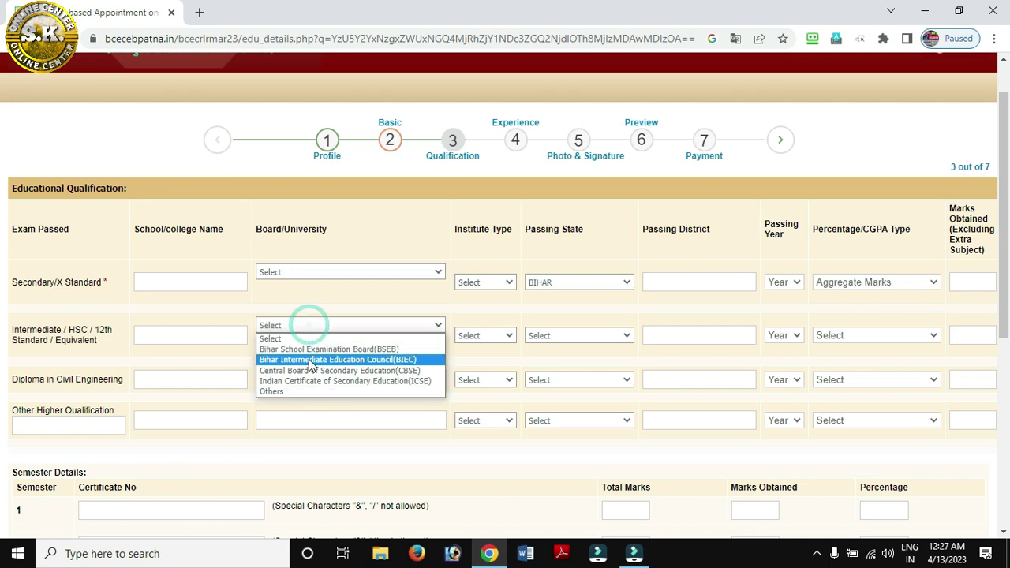
click(489, 337)
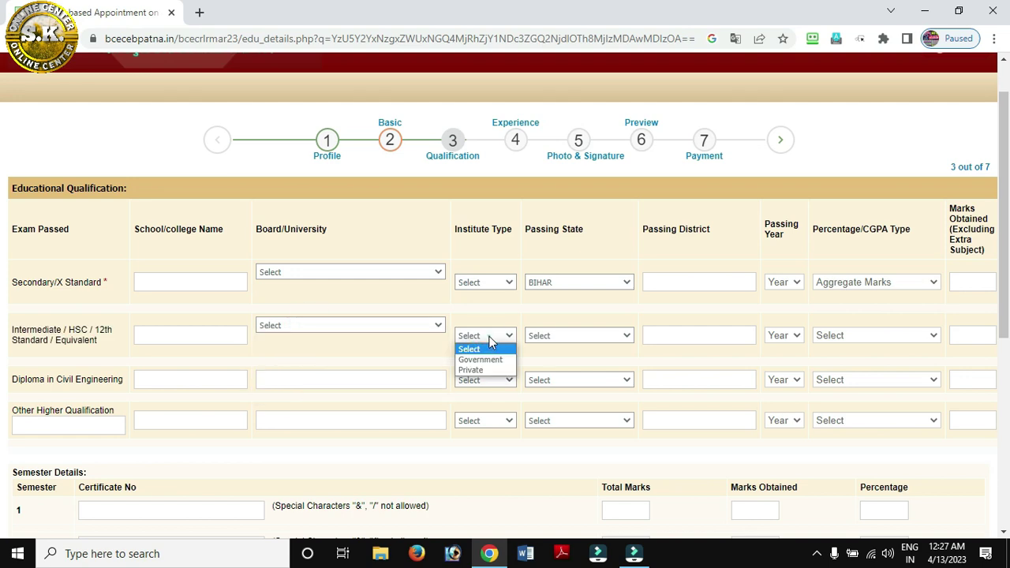
click(552, 338)
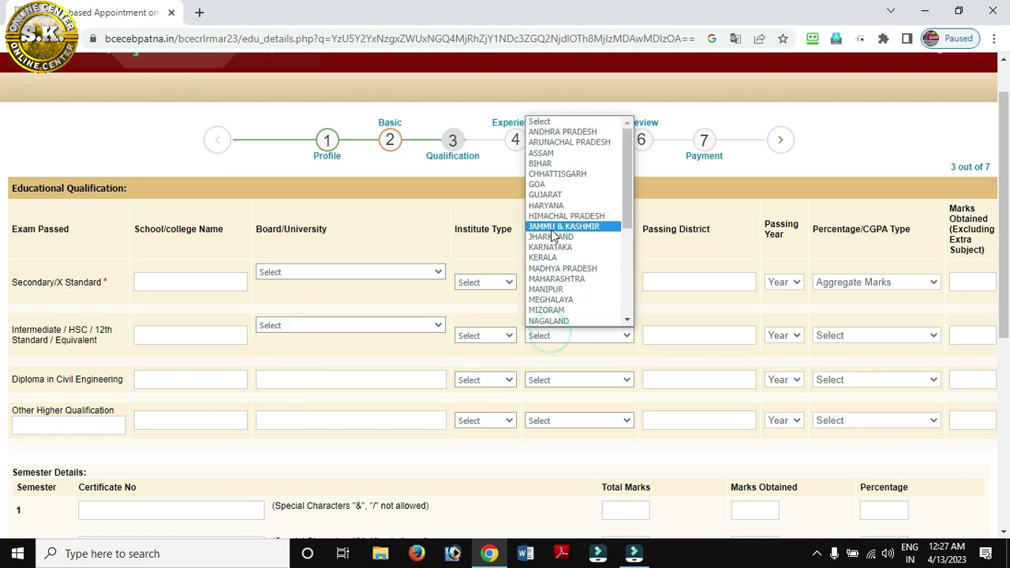
click(665, 335)
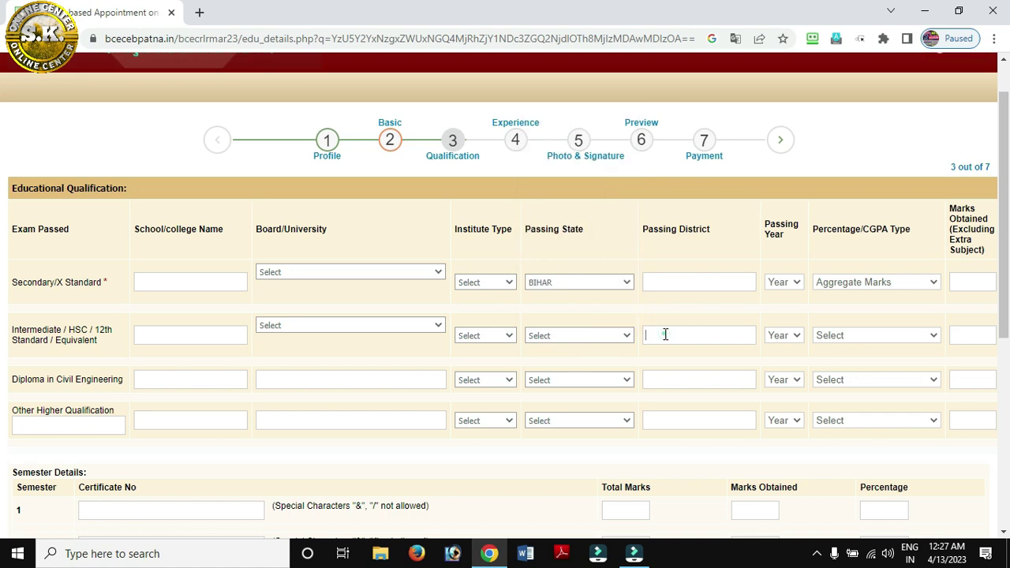
click(785, 336)
click(846, 335)
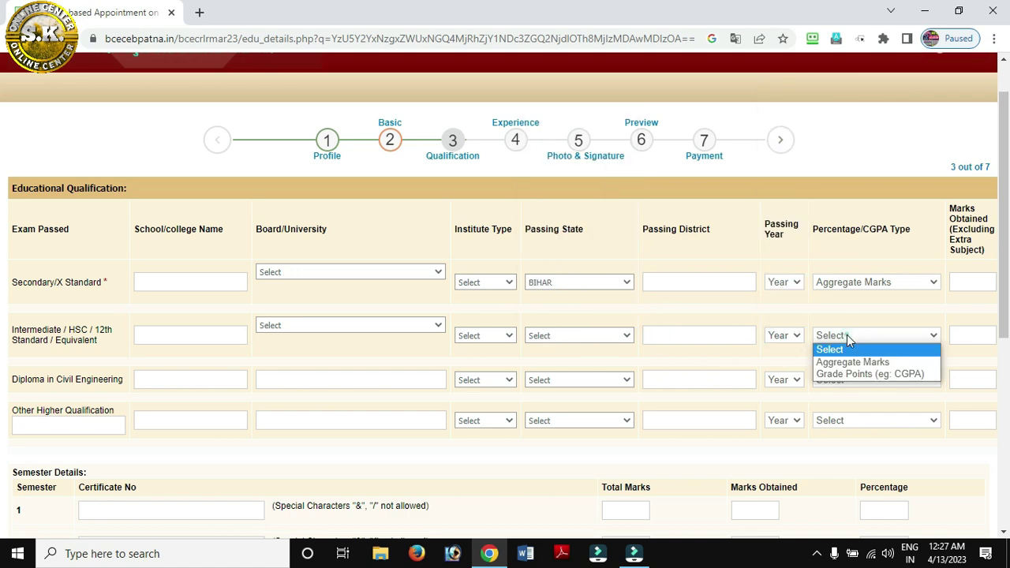
scroll(680, 434, down, 5)
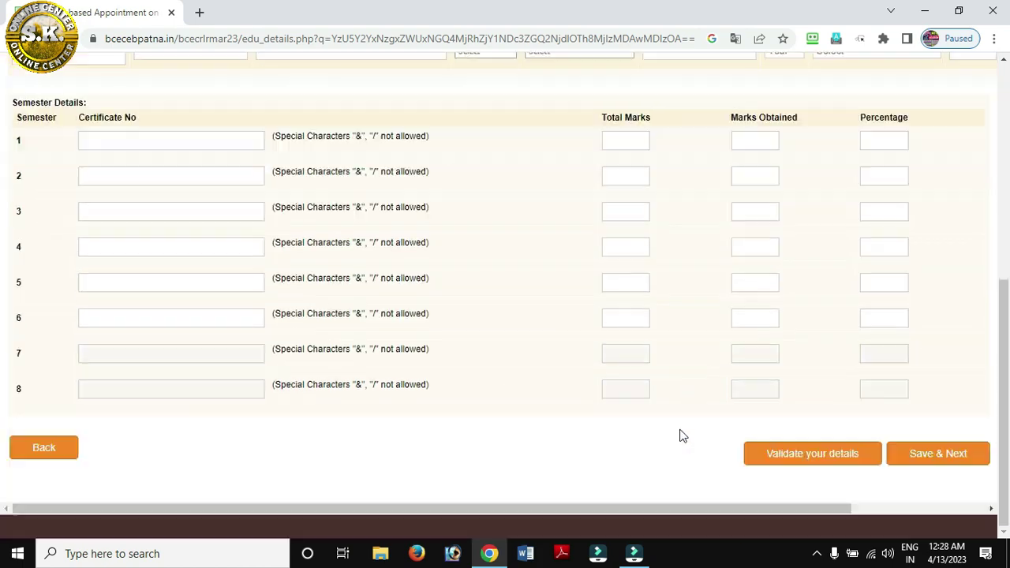
drag(452, 507, 1008, 466)
scroll(938, 327, up, 4)
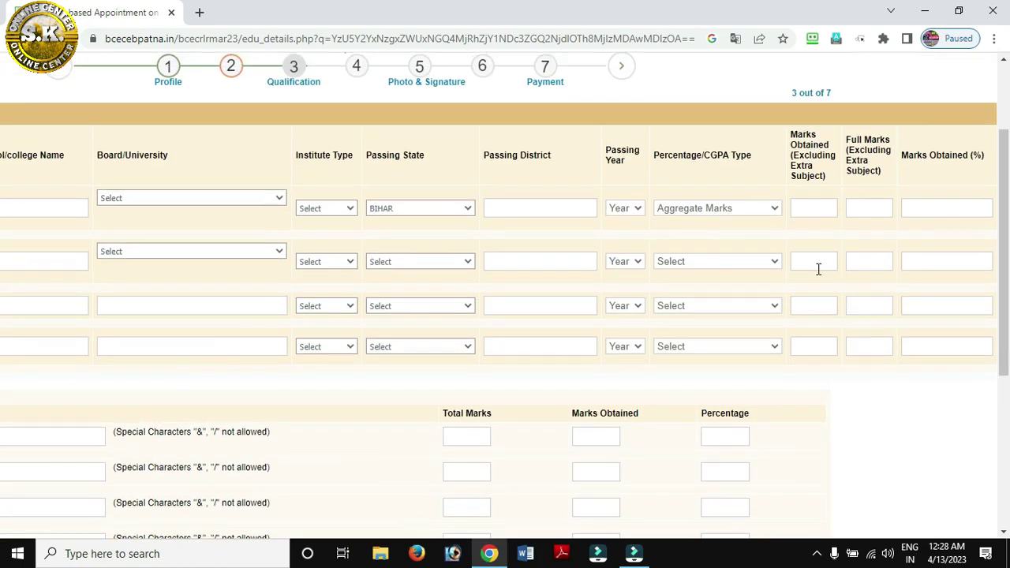
click(820, 265)
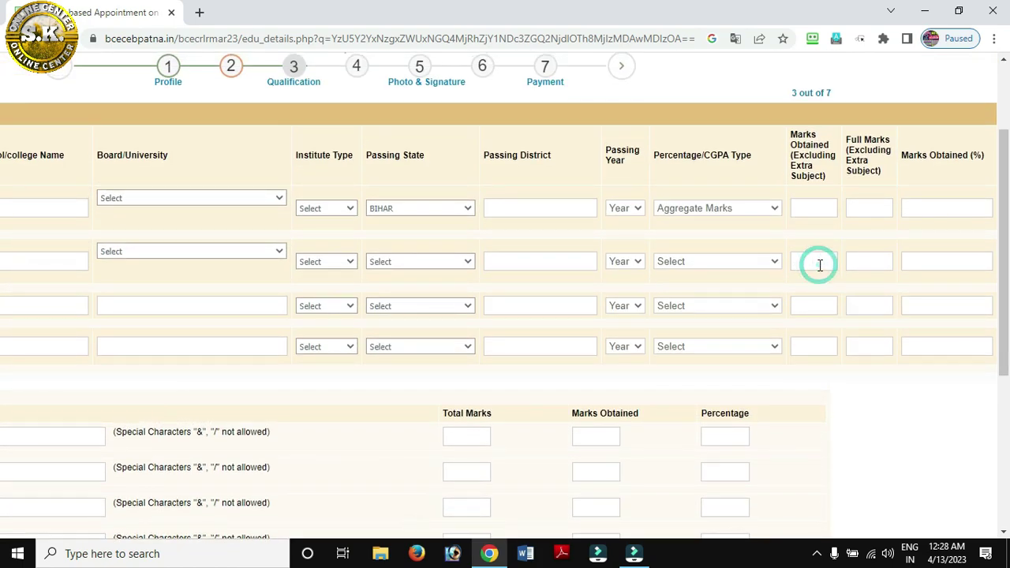
click(876, 267)
click(954, 261)
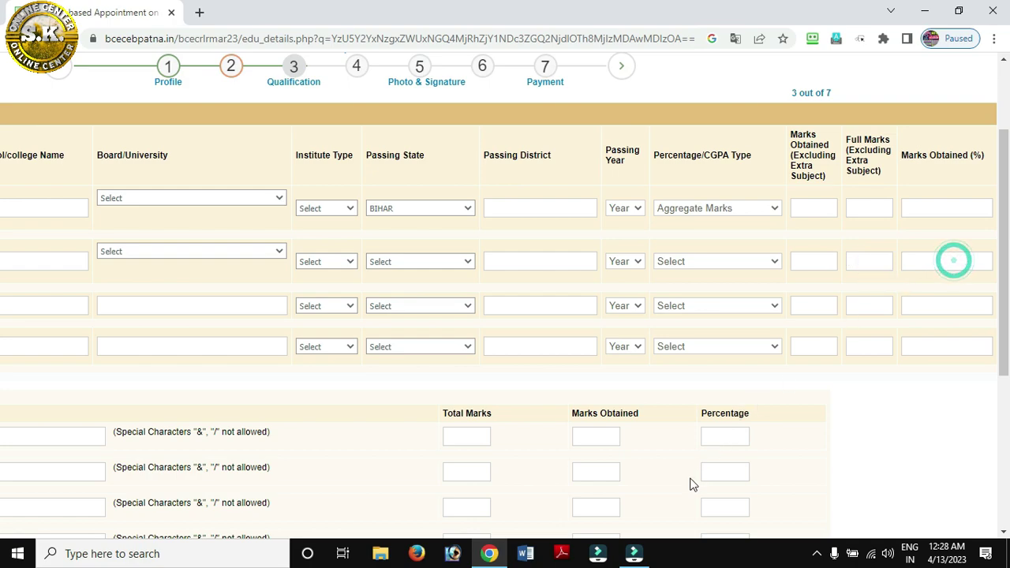
scroll(645, 517, down, 3)
drag(632, 511, 340, 507)
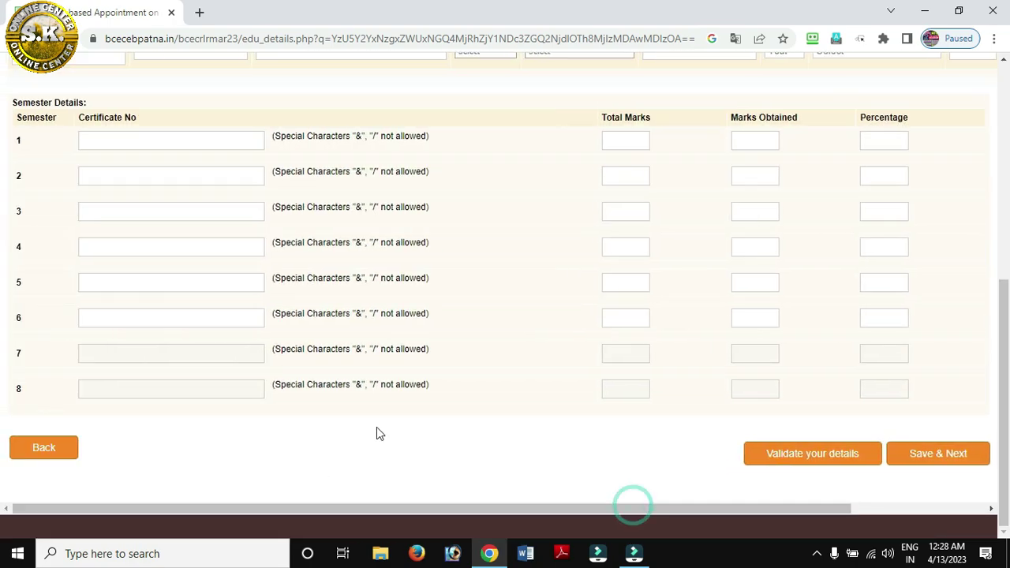
scroll(377, 427, up, 2)
scroll(376, 427, up, 3)
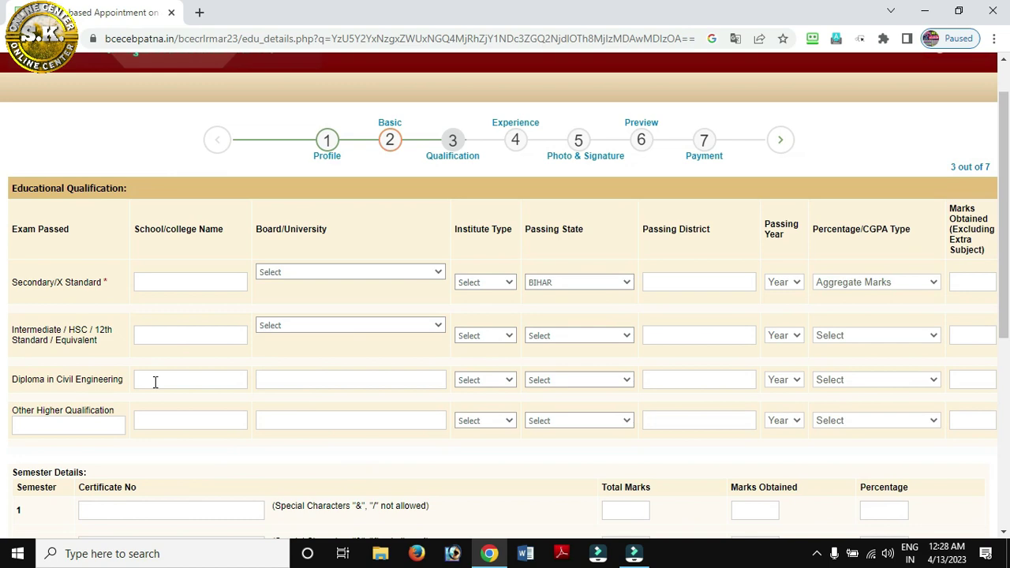
click(153, 379)
click(323, 381)
click(475, 379)
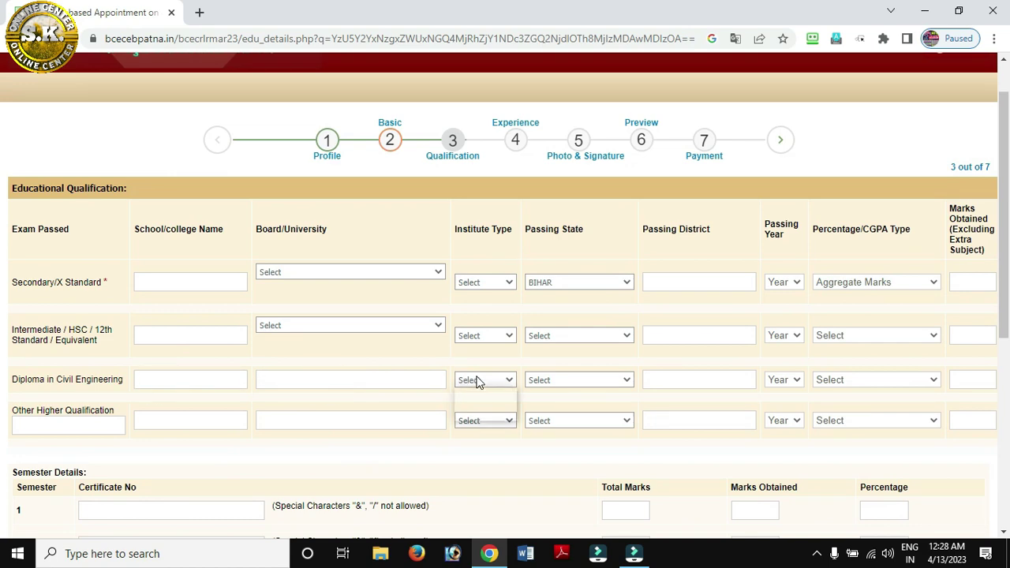
click(579, 380)
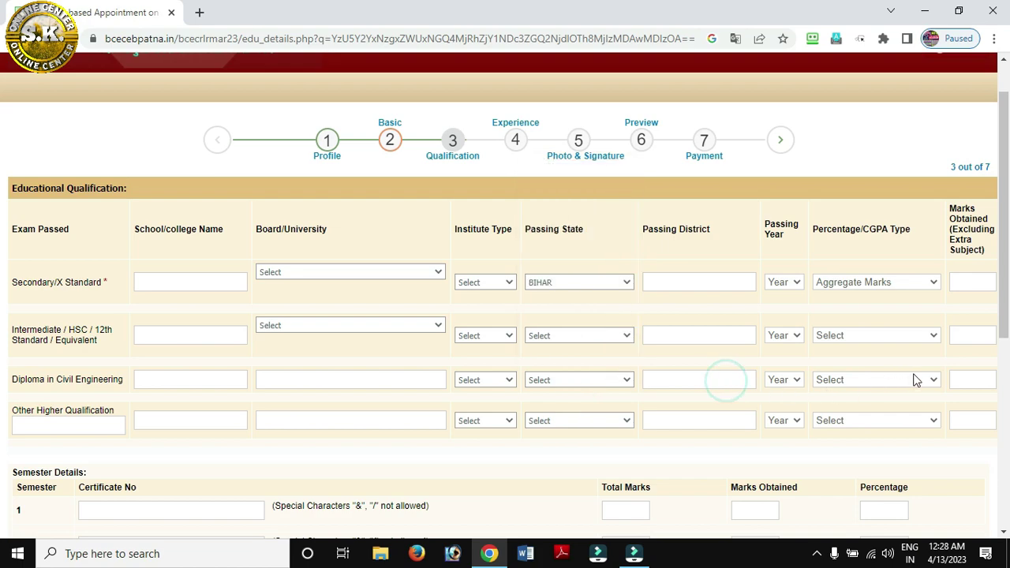
scroll(252, 426, down, 1)
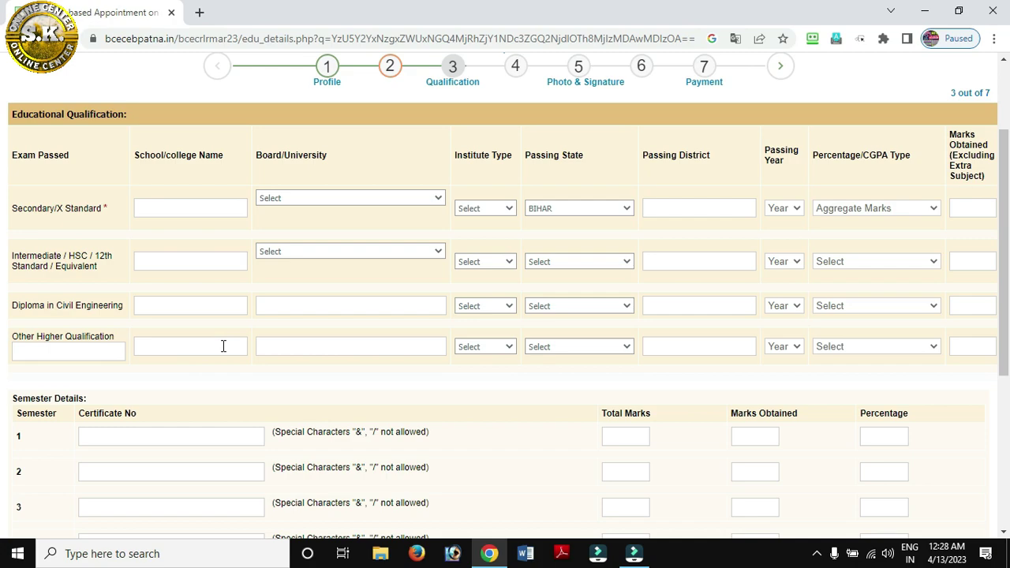
scroll(223, 345, down, 2)
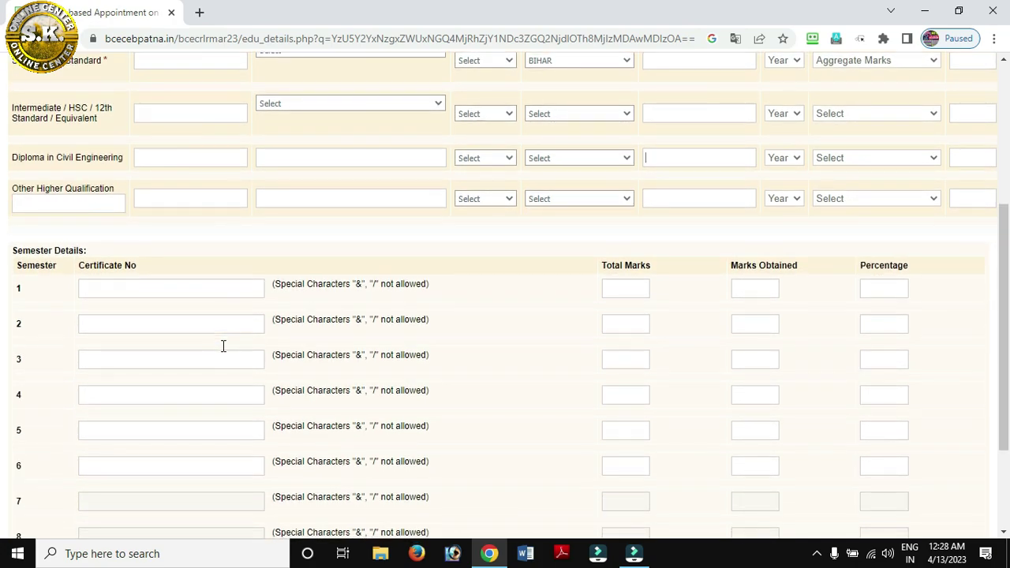
click(112, 289)
scroll(111, 288, down, 1)
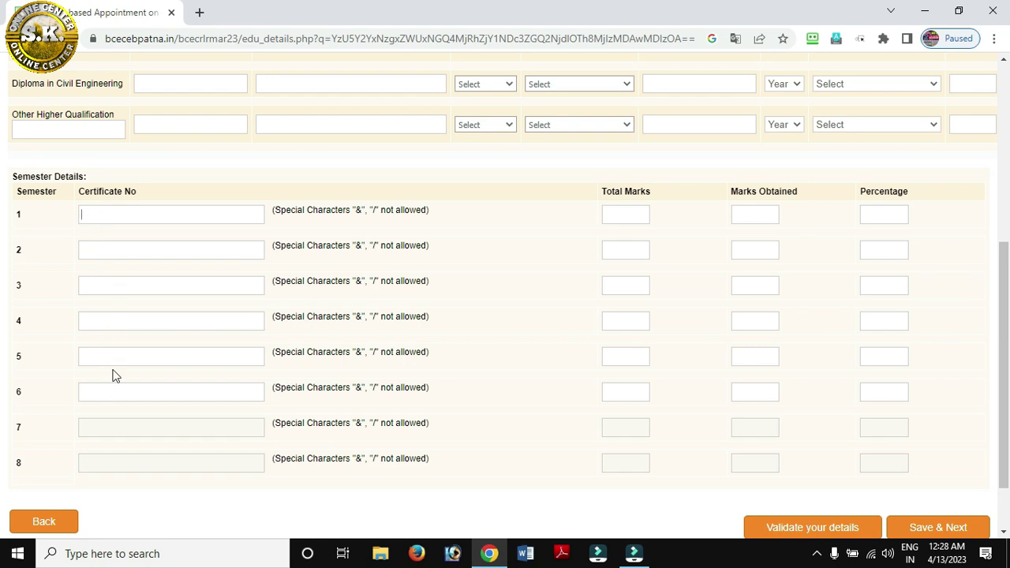
click(616, 217)
click(885, 220)
scroll(886, 393, down, 2)
drag(543, 509, 721, 487)
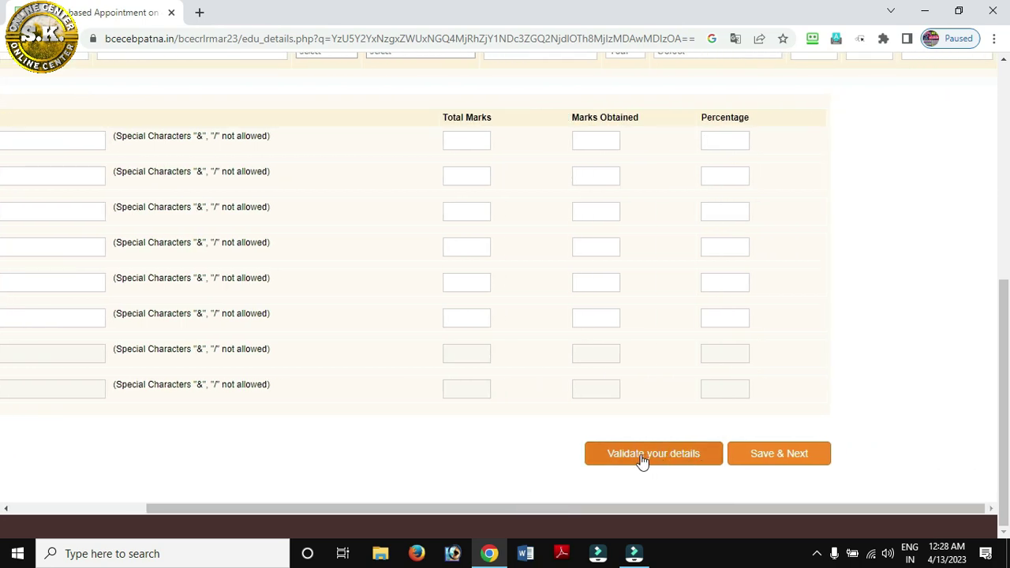
click(769, 464)
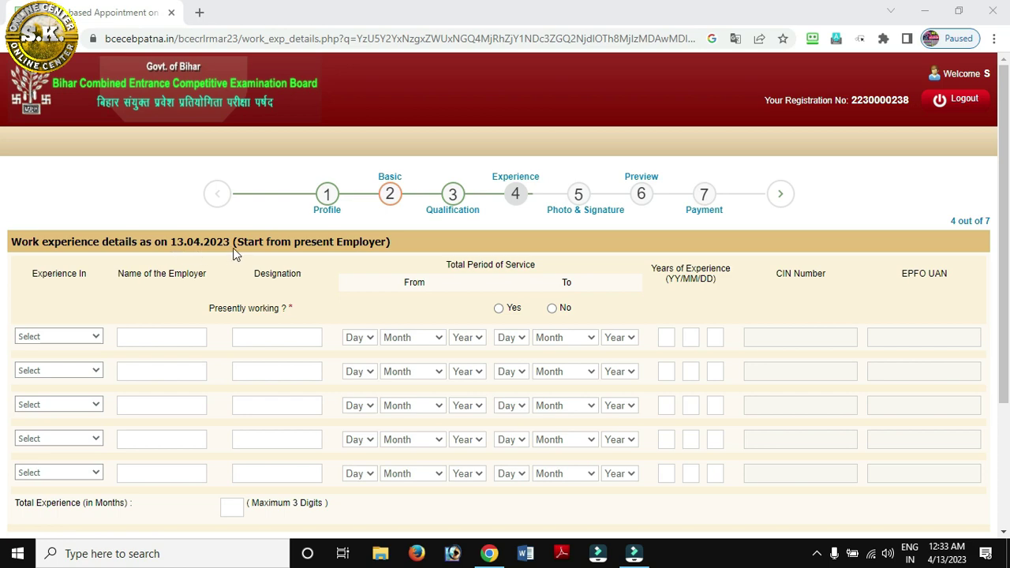
Answer not presently working and set the first row to government organization experience
scroll(308, 249, down, 1)
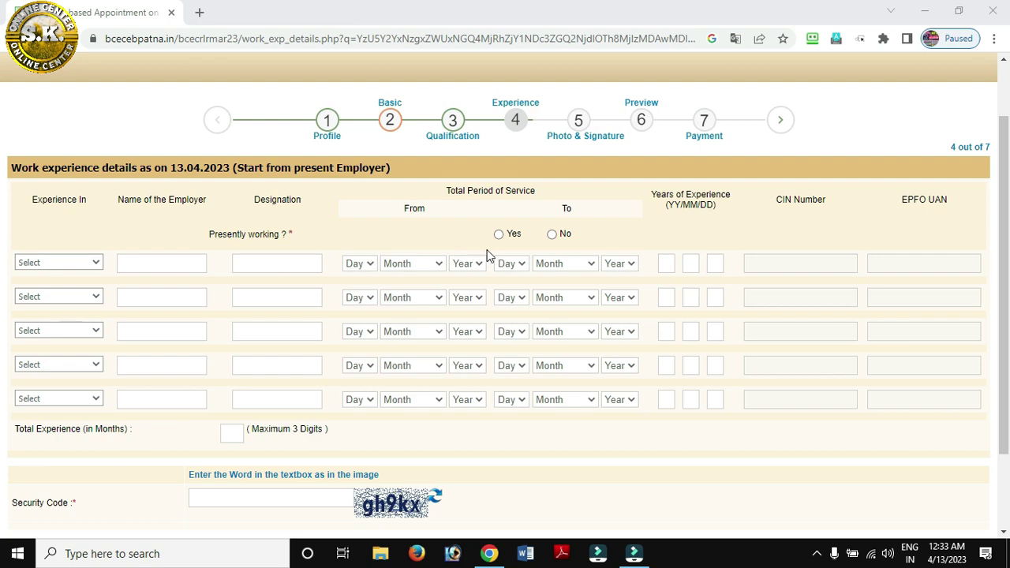
click(551, 235)
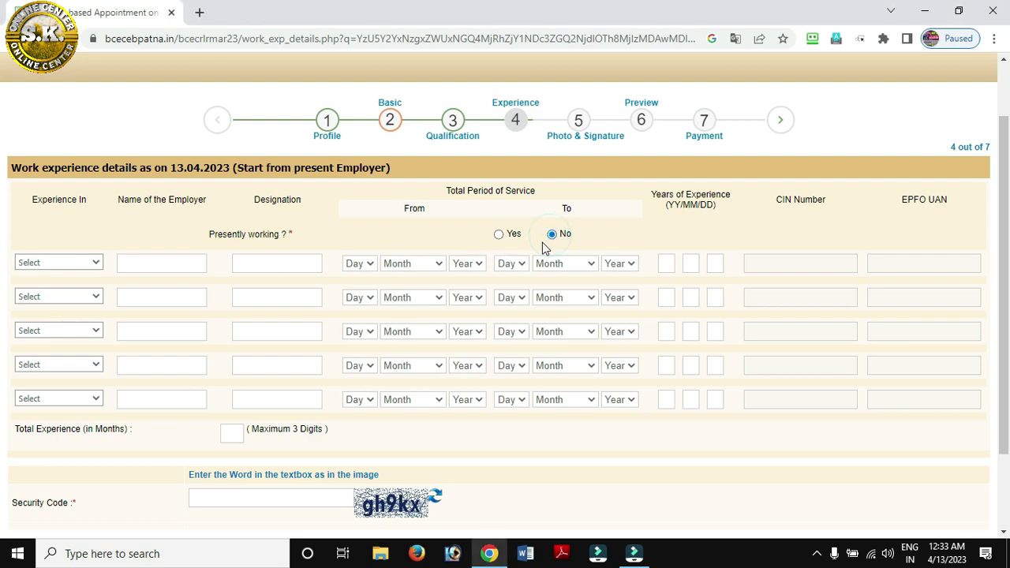
click(88, 265)
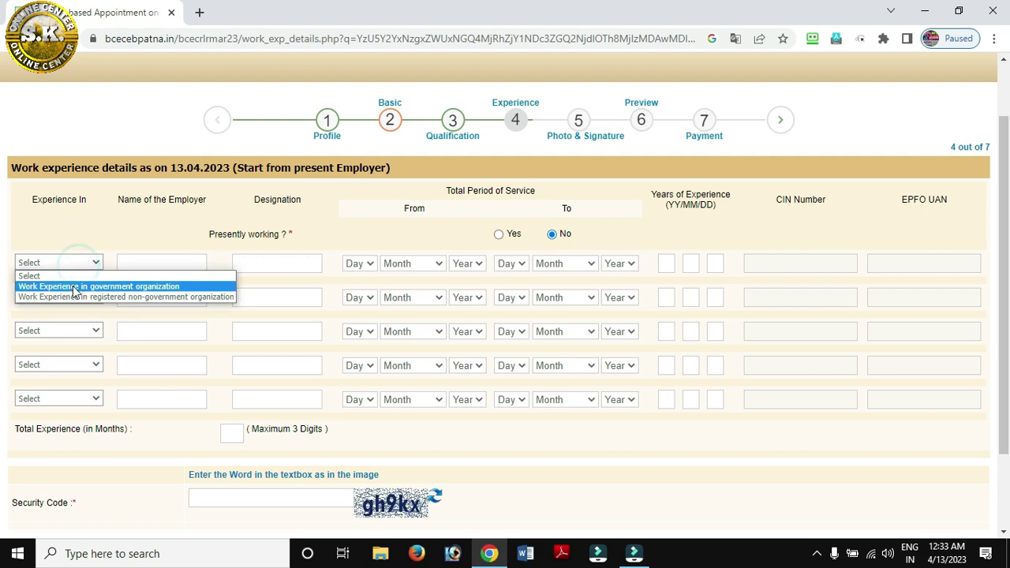
click(74, 287)
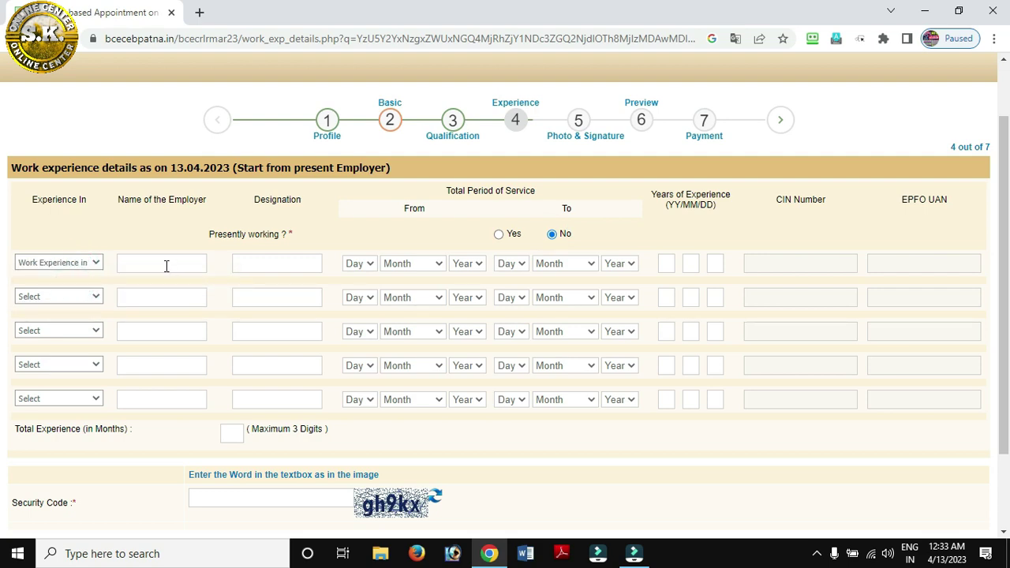
click(163, 265)
click(275, 263)
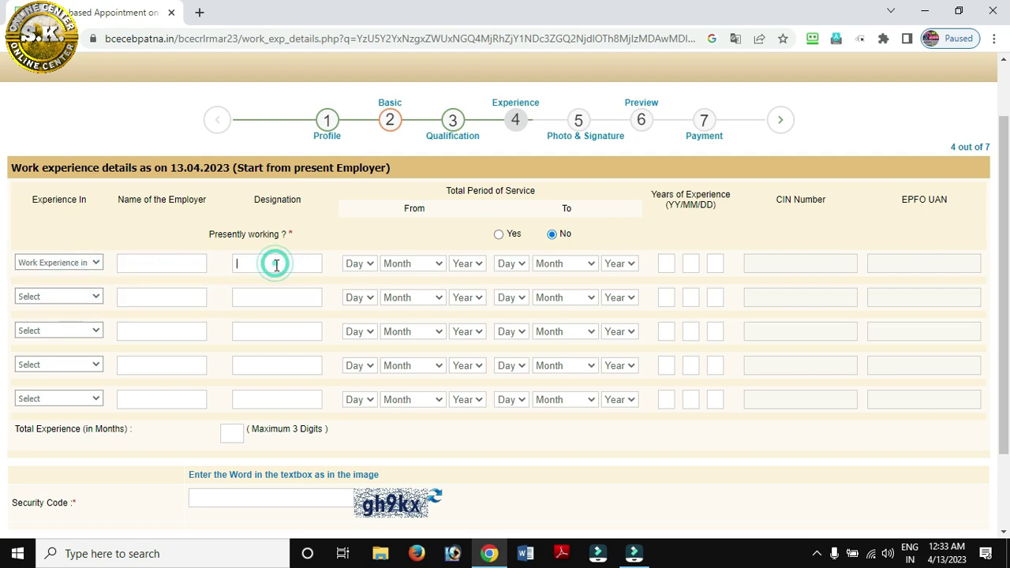
Go through the first row's date fields, total experience months and security code
click(359, 268)
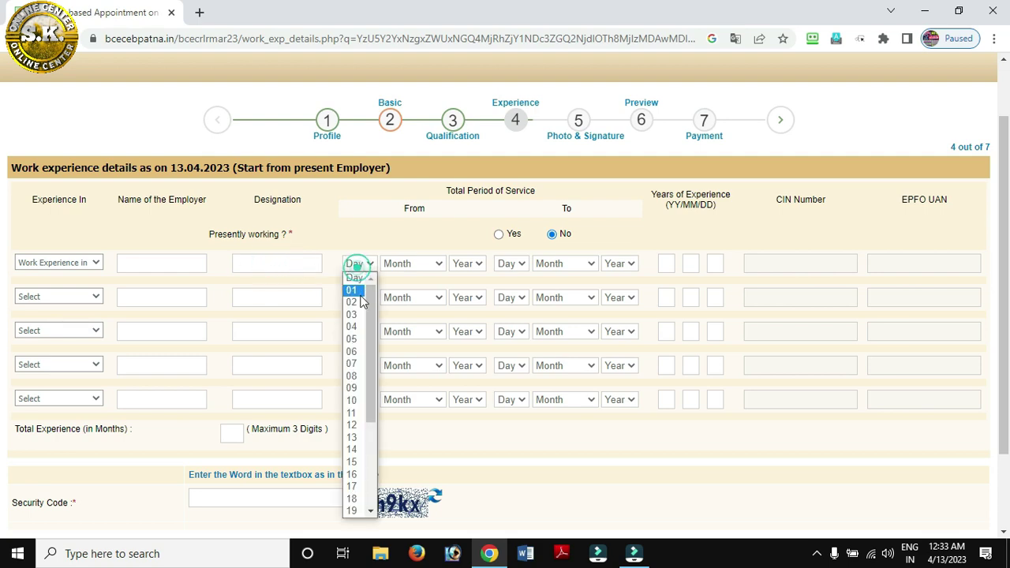
click(402, 268)
click(552, 264)
click(460, 369)
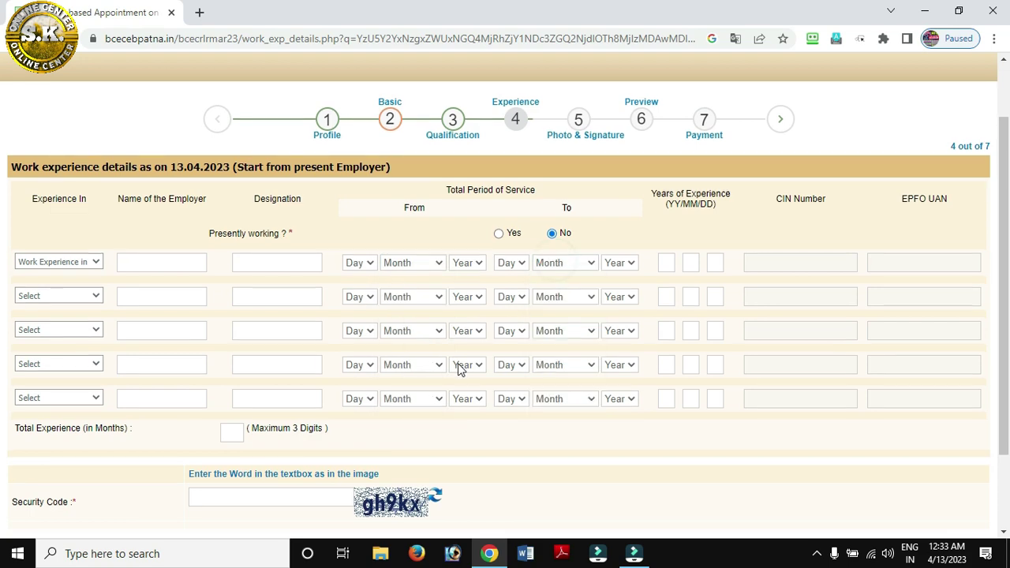
scroll(460, 369, down, 2)
click(216, 395)
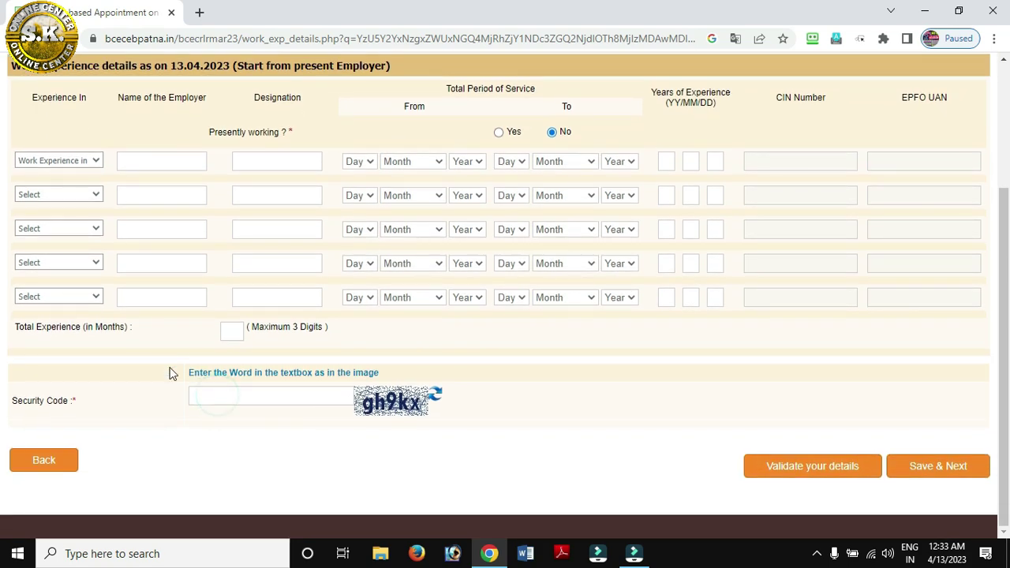
click(240, 330)
click(233, 401)
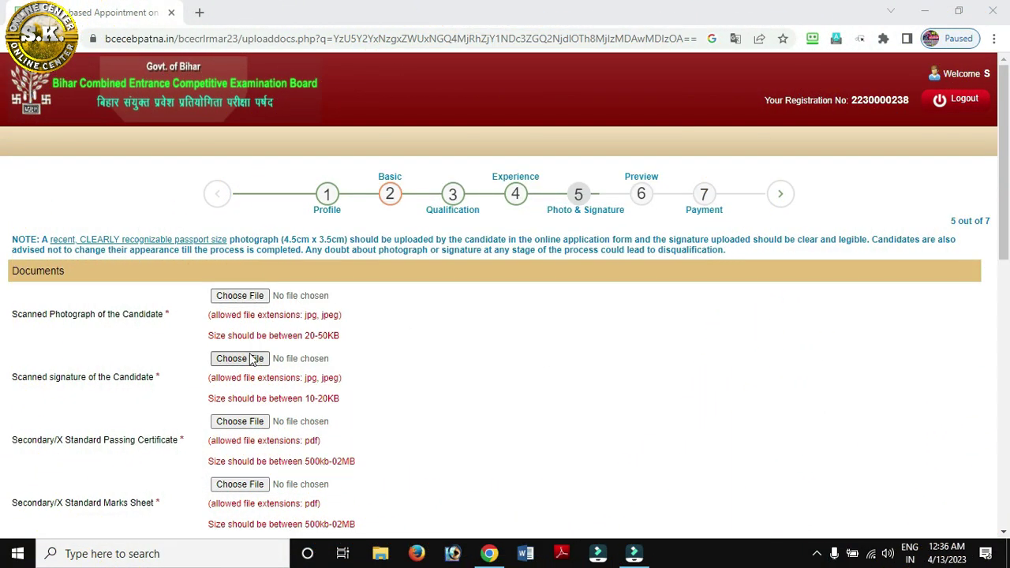
Scroll through the Documents upload list down to the security code box and back up
scroll(240, 360, down, 2)
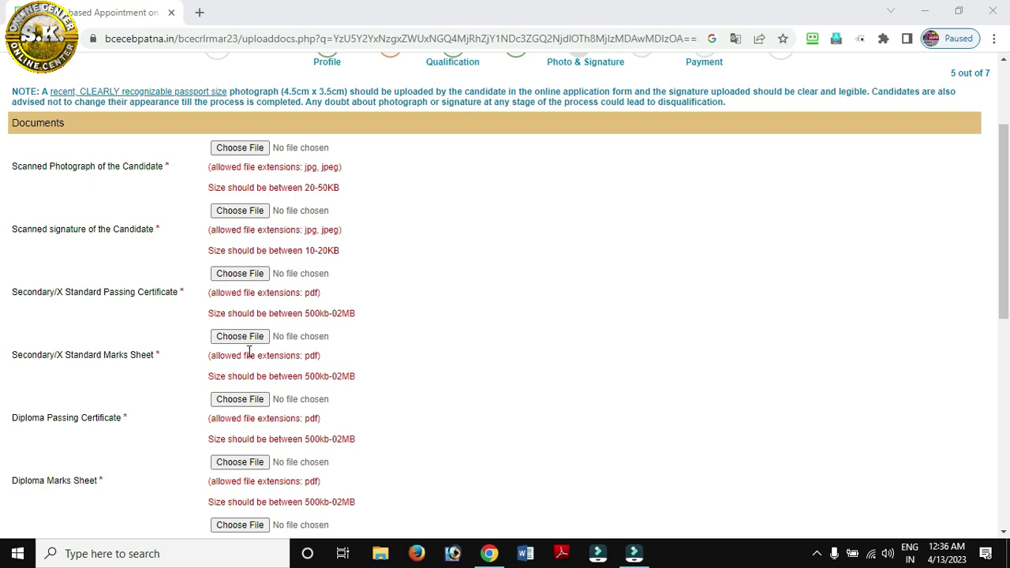
scroll(249, 355, down, 1)
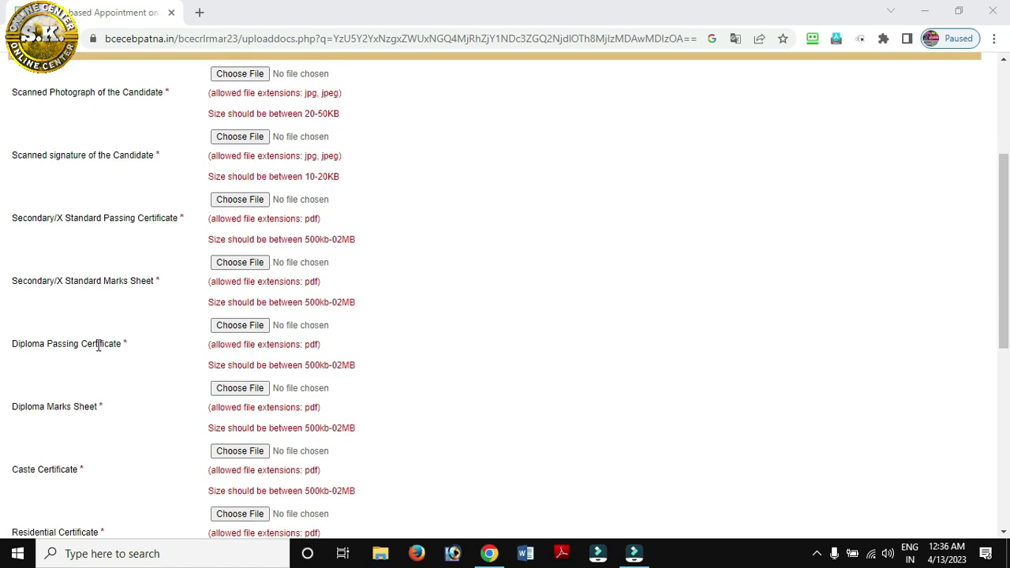
scroll(247, 341, down, 1)
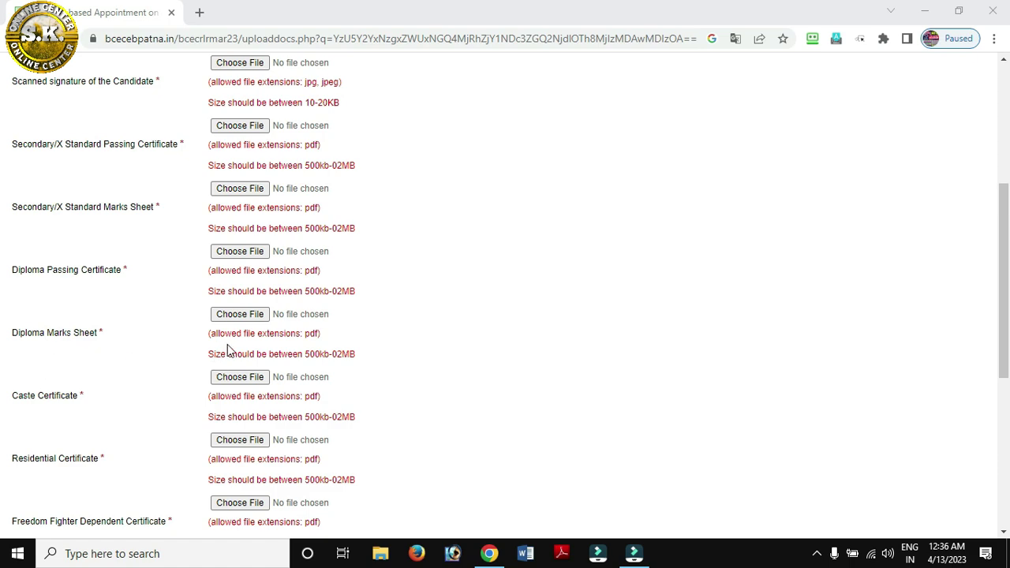
scroll(227, 343, down, 1)
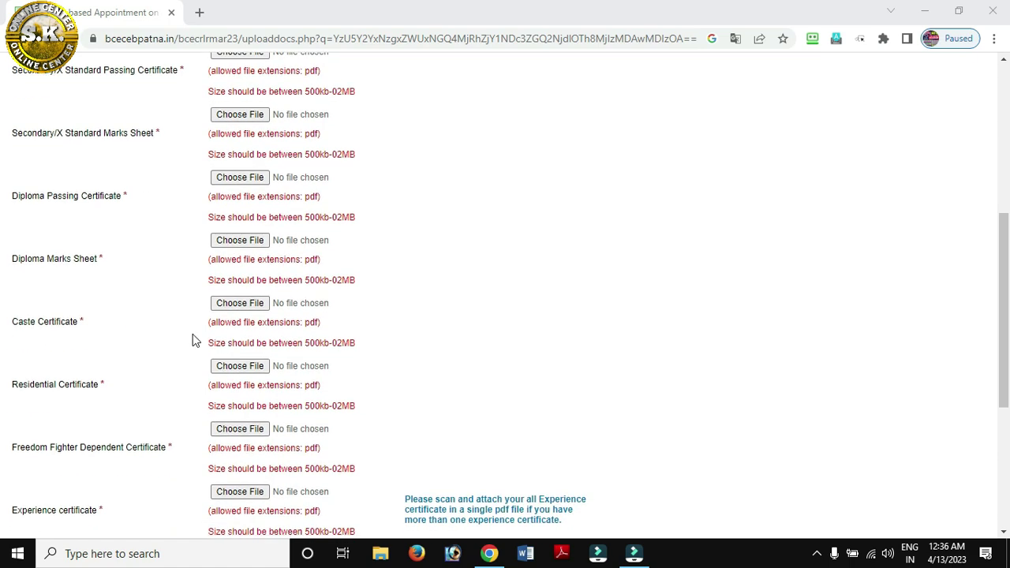
scroll(247, 313, down, 1)
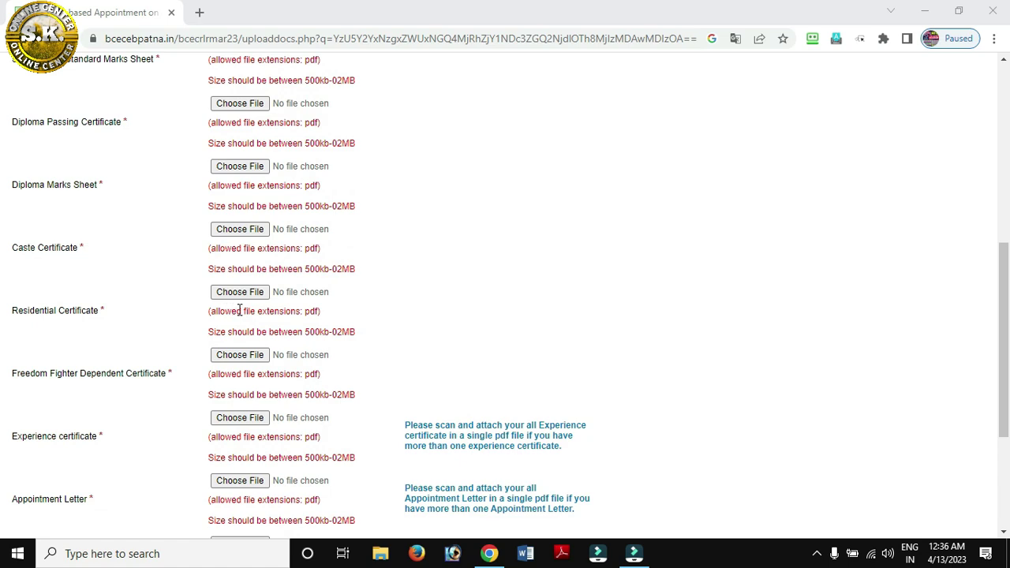
scroll(239, 310, down, 1)
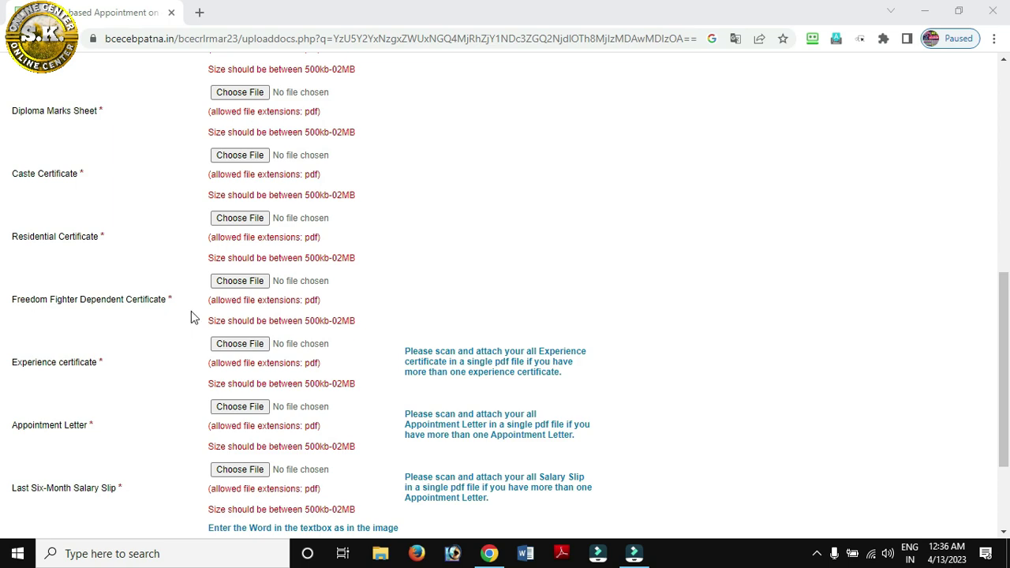
scroll(227, 300, down, 1)
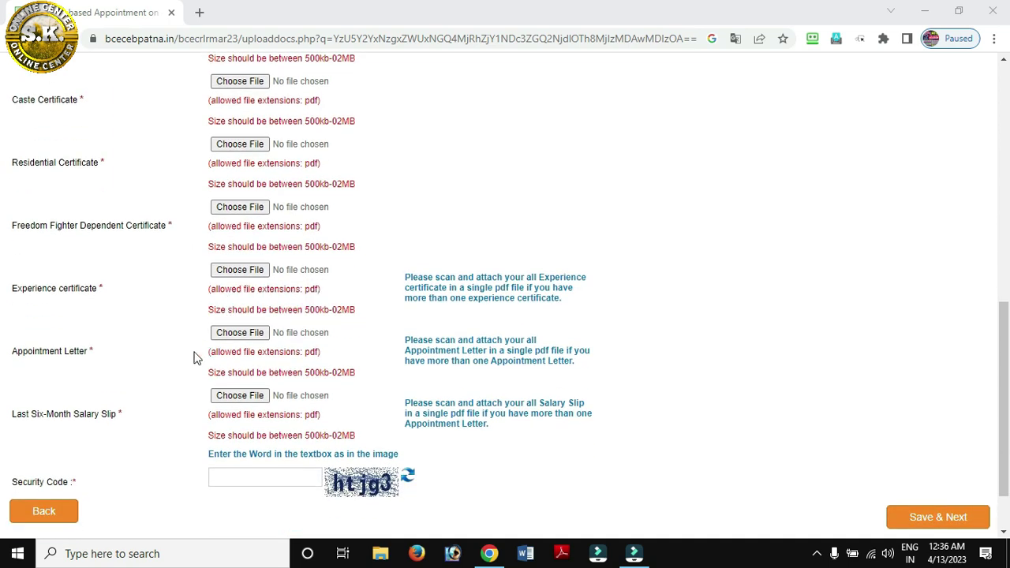
scroll(263, 342, down, 1)
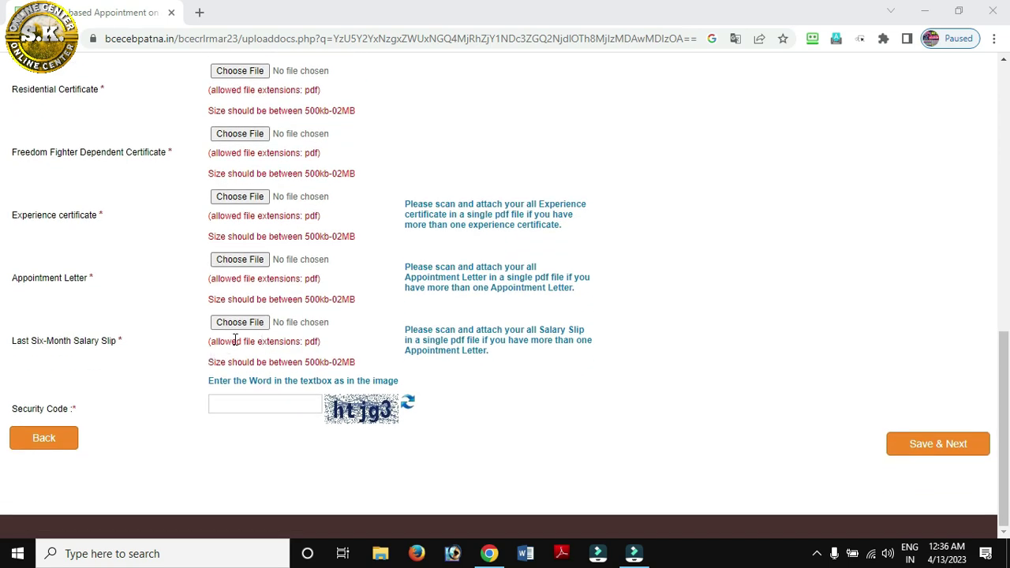
scroll(254, 346, up, 9)
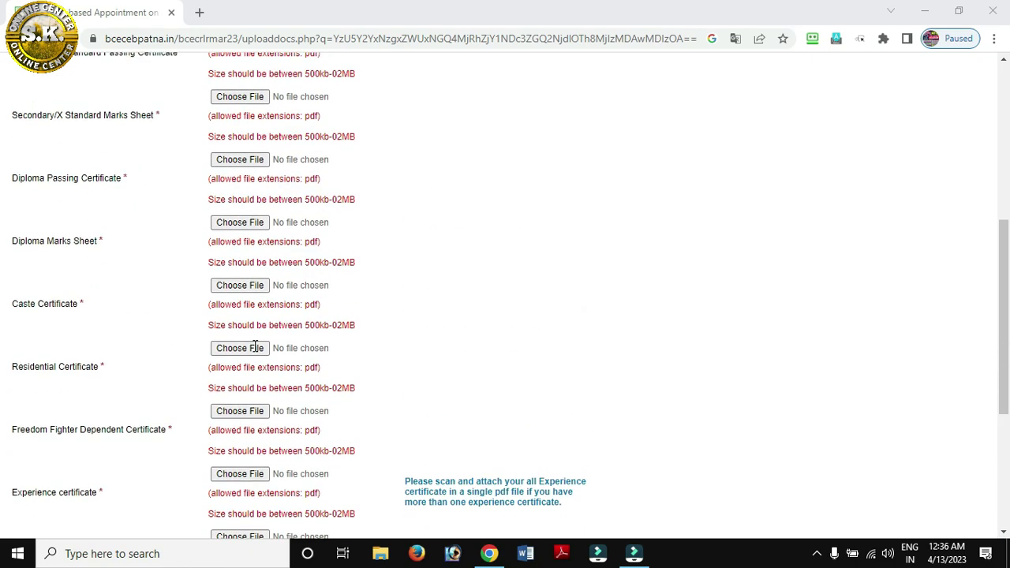
scroll(247, 241, down, 10)
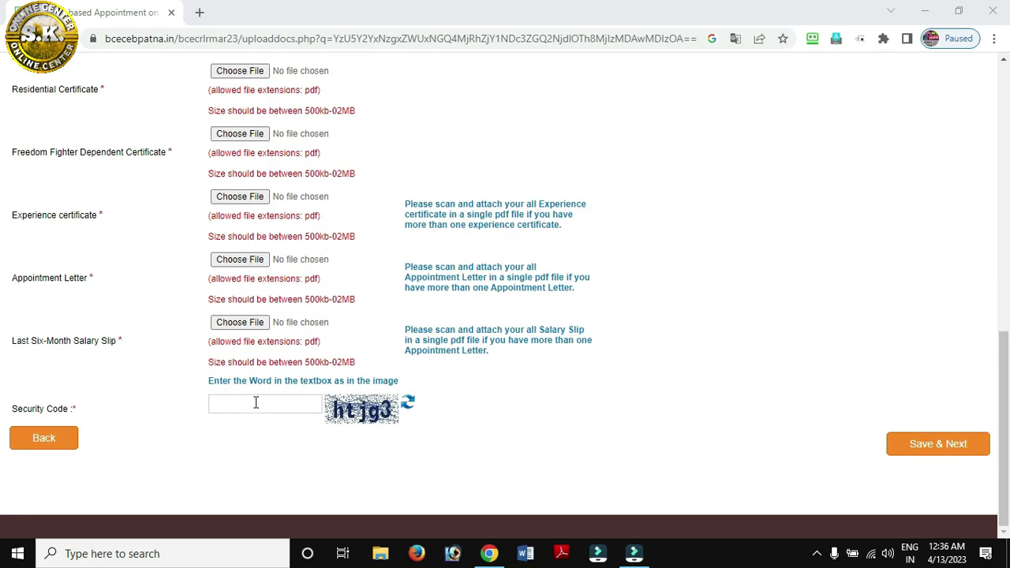
click(256, 402)
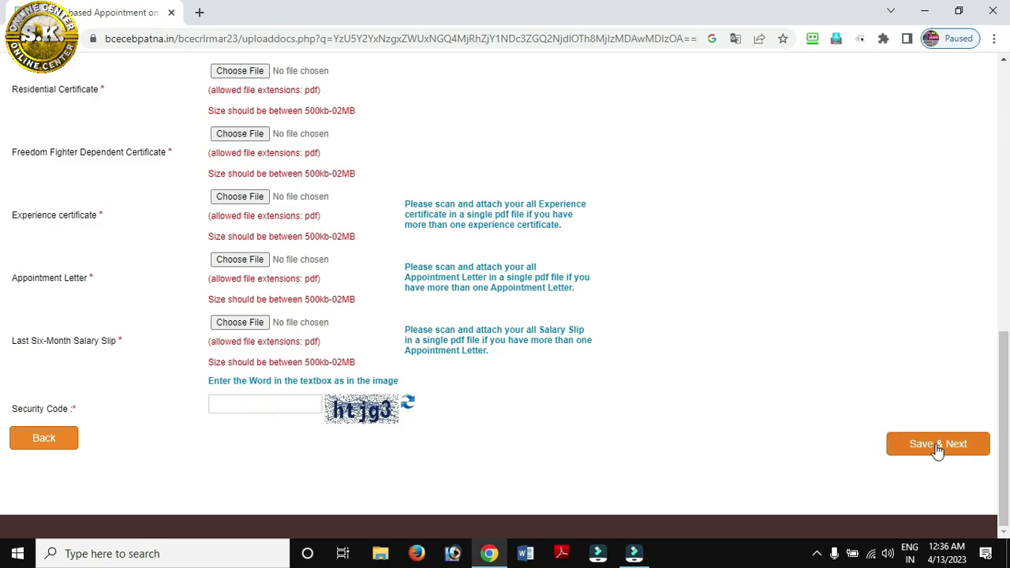
scroll(931, 443, up, 4)
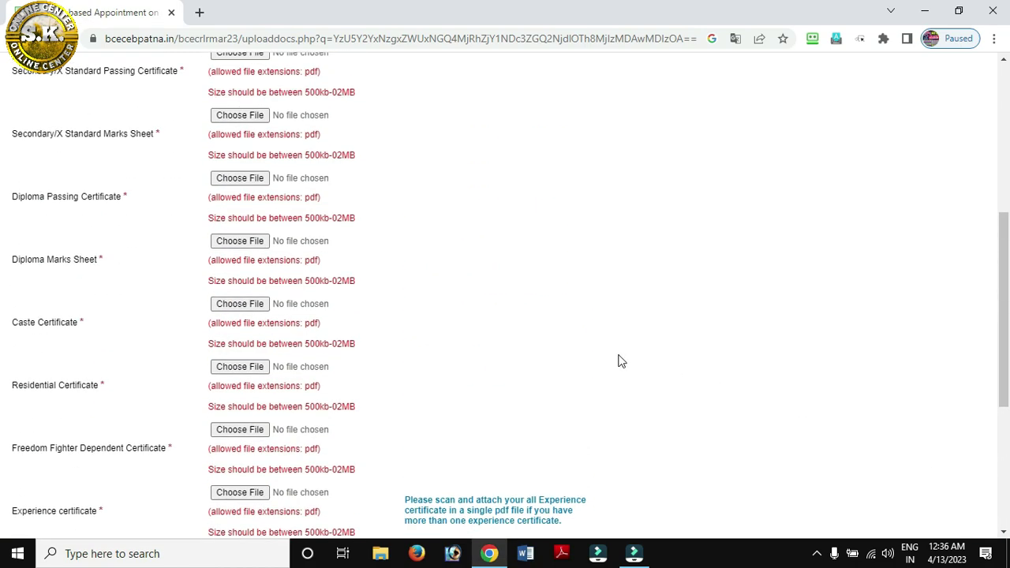
scroll(619, 361, up, 5)
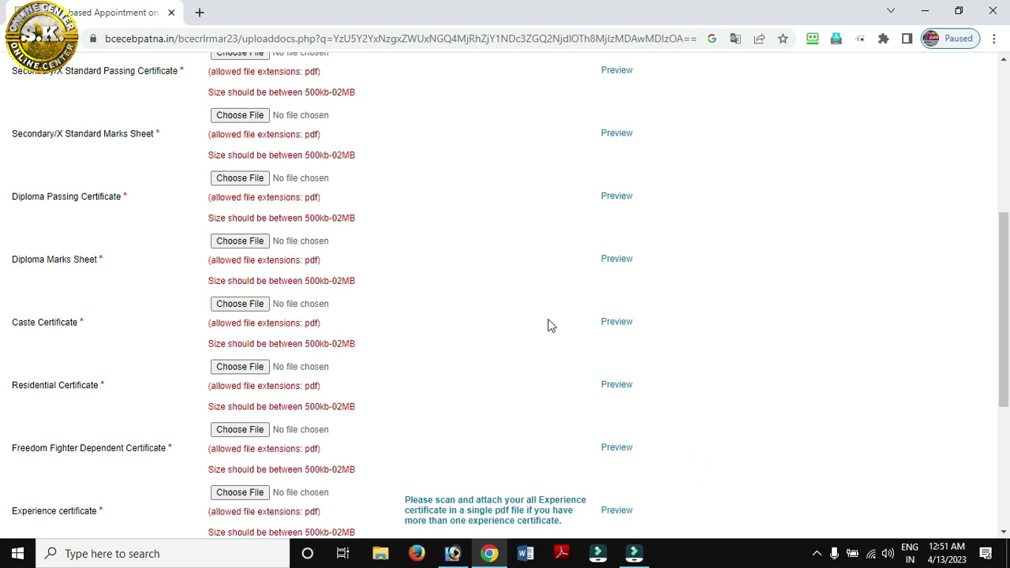
Save the salary slip upload with Save & Next and confirm the documents with OK
scroll(568, 300, up, 3)
scroll(608, 189, down, 7)
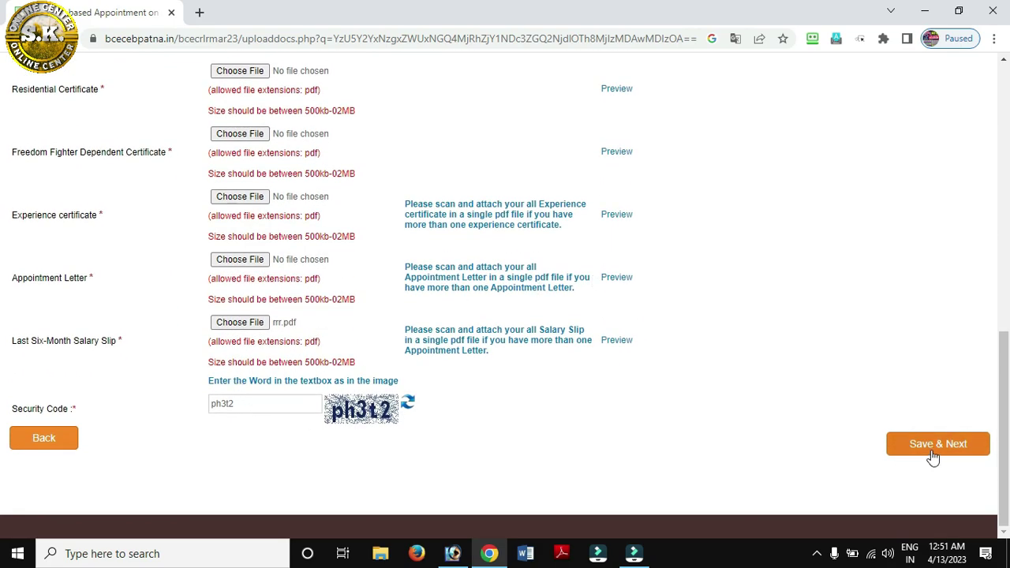
click(933, 455)
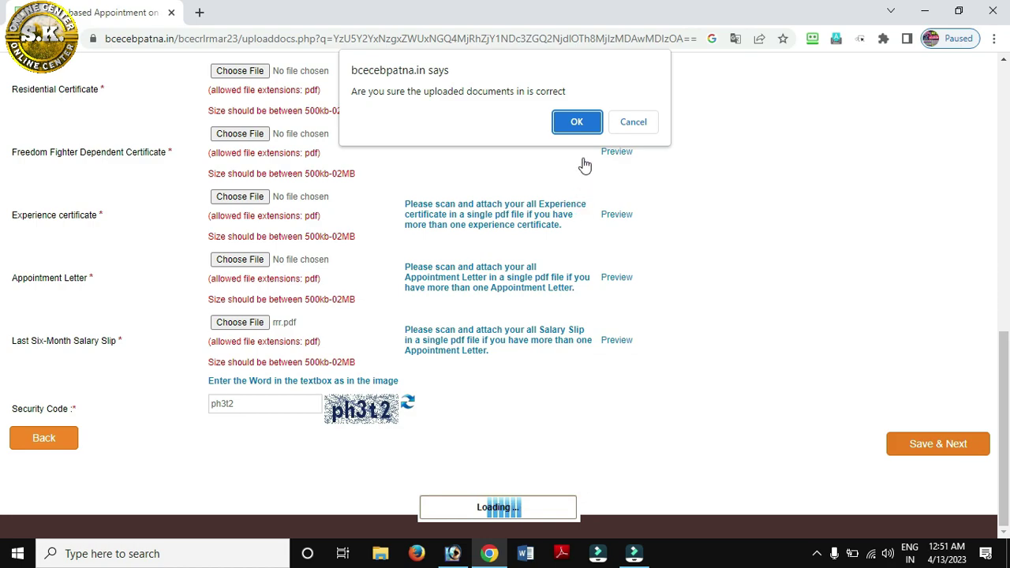
click(576, 122)
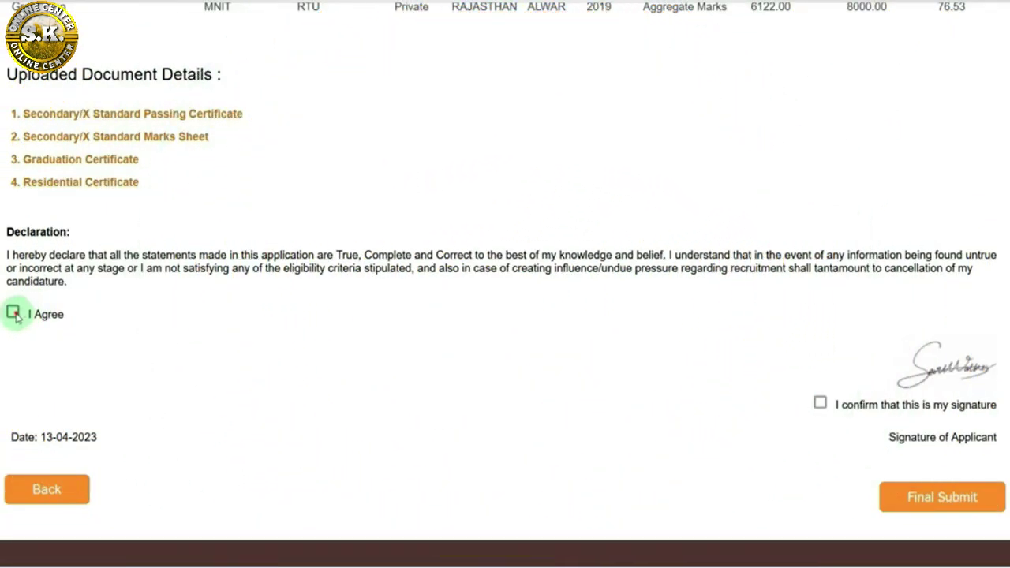
Tick 'I Agree' on the declaration and 'I confirm that this is my signature' on the preview page
click(14, 312)
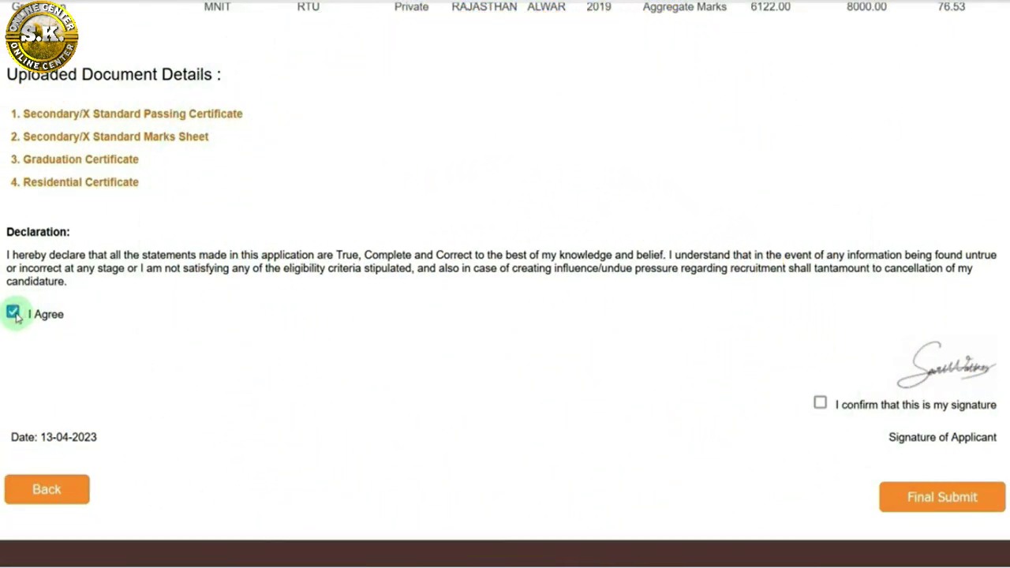
click(821, 404)
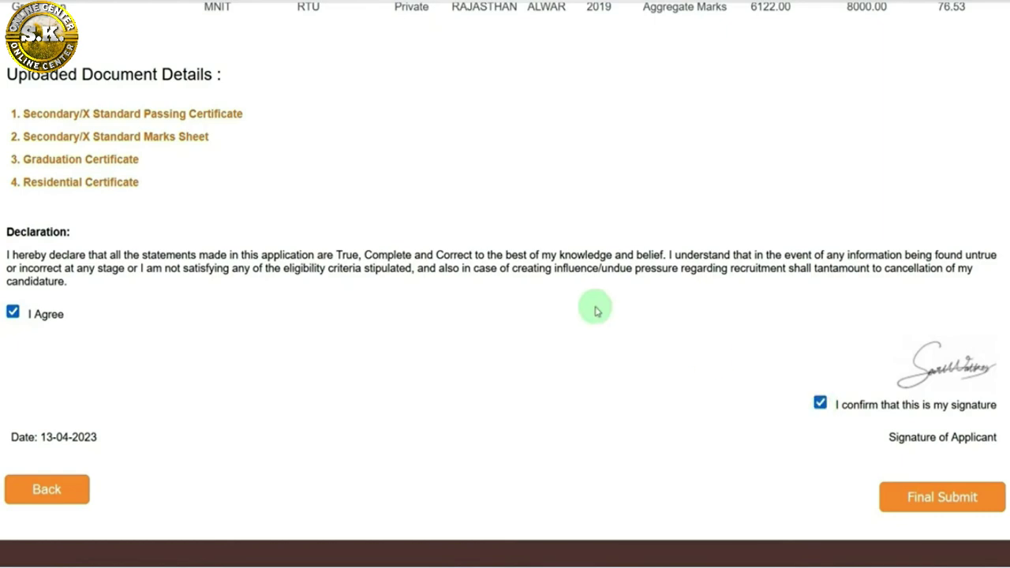